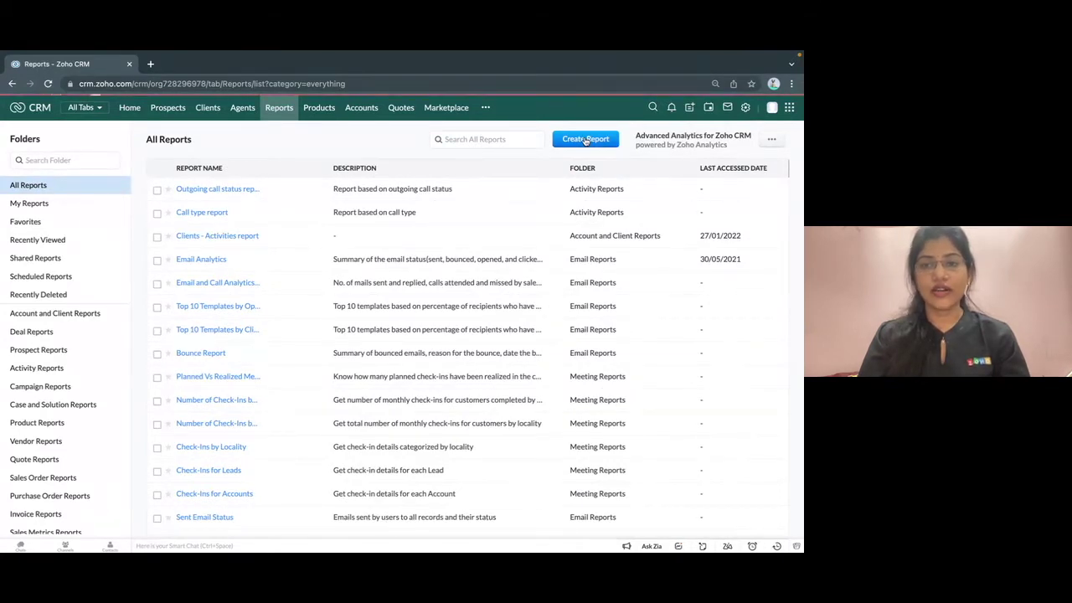
# Create a new report with Clients as the primary module.
pyautogui.click(585, 139)
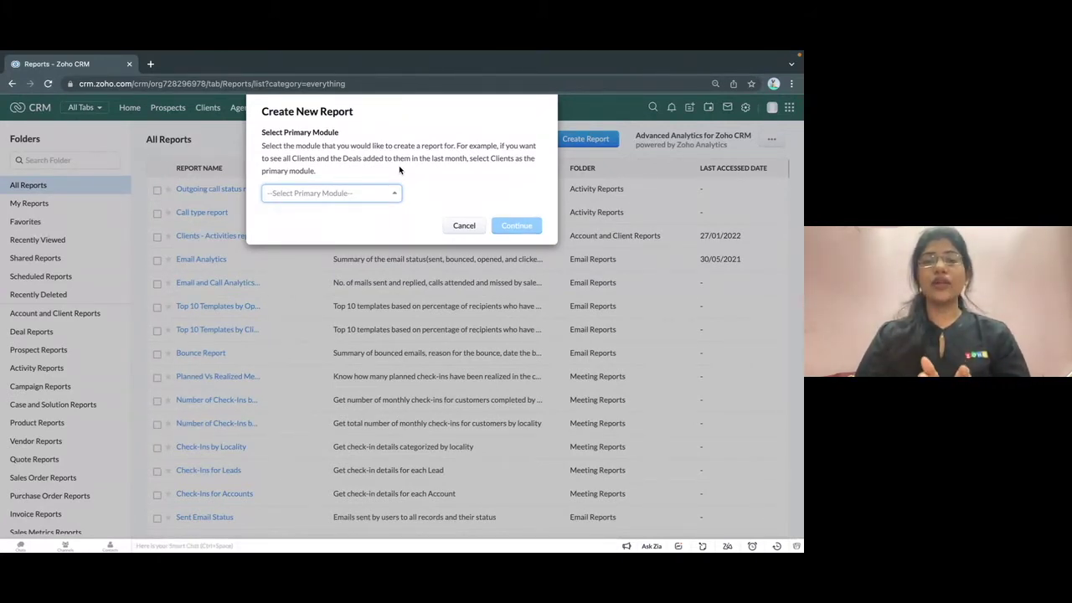
pyautogui.click(355, 196)
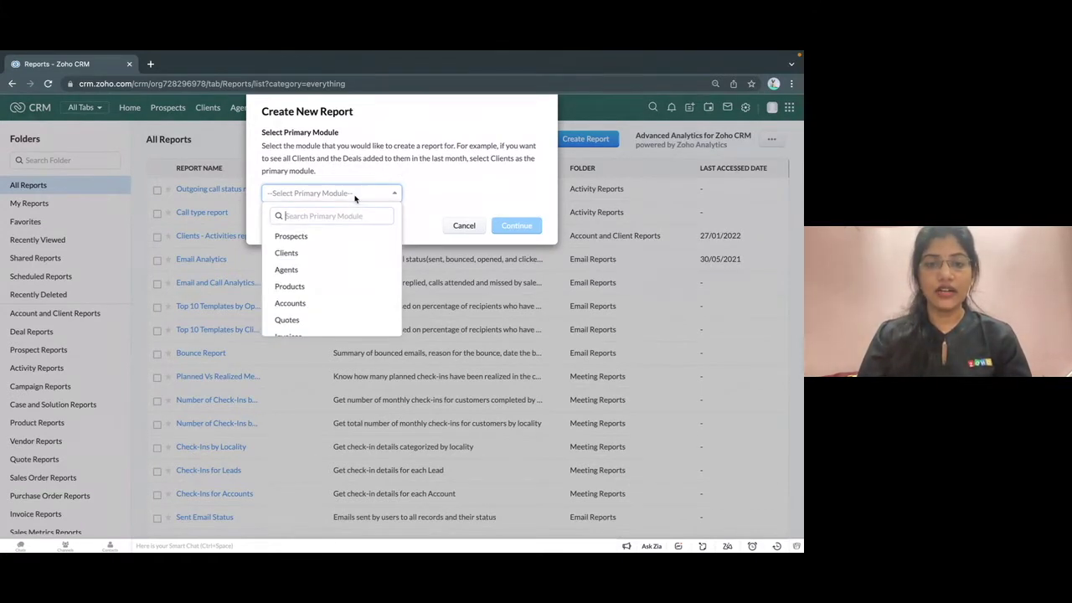
pyautogui.click(304, 260)
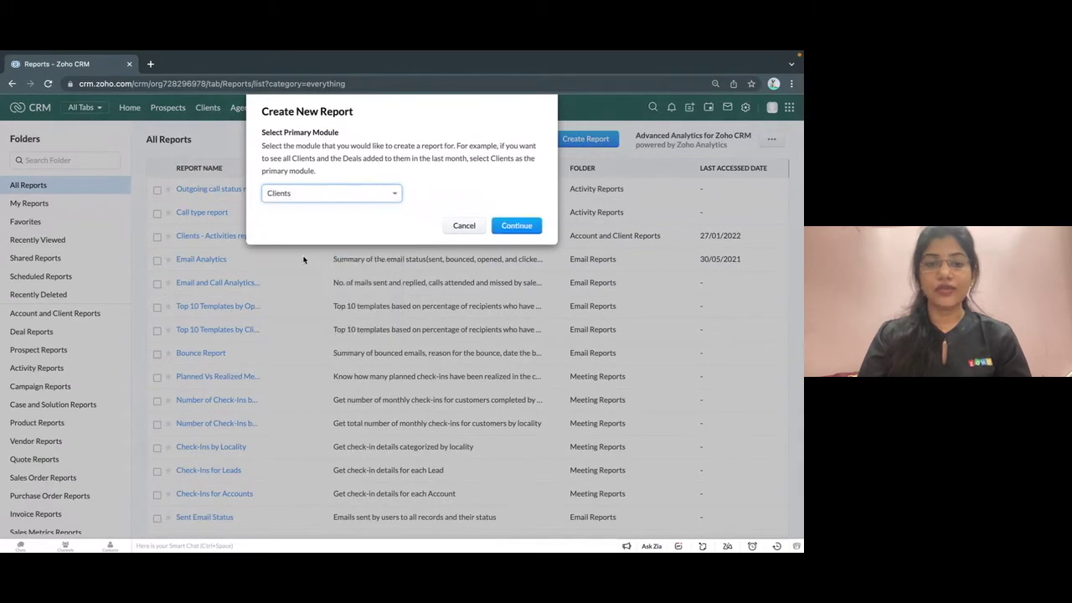
pyautogui.click(517, 225)
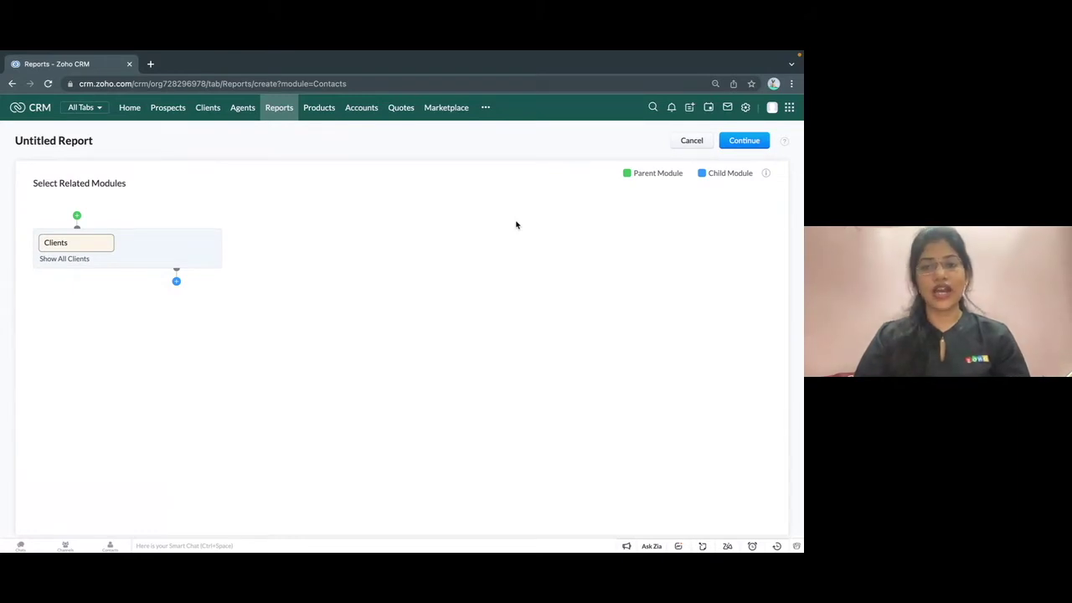
# Add Deals as a child module under Clients.
pyautogui.click(177, 281)
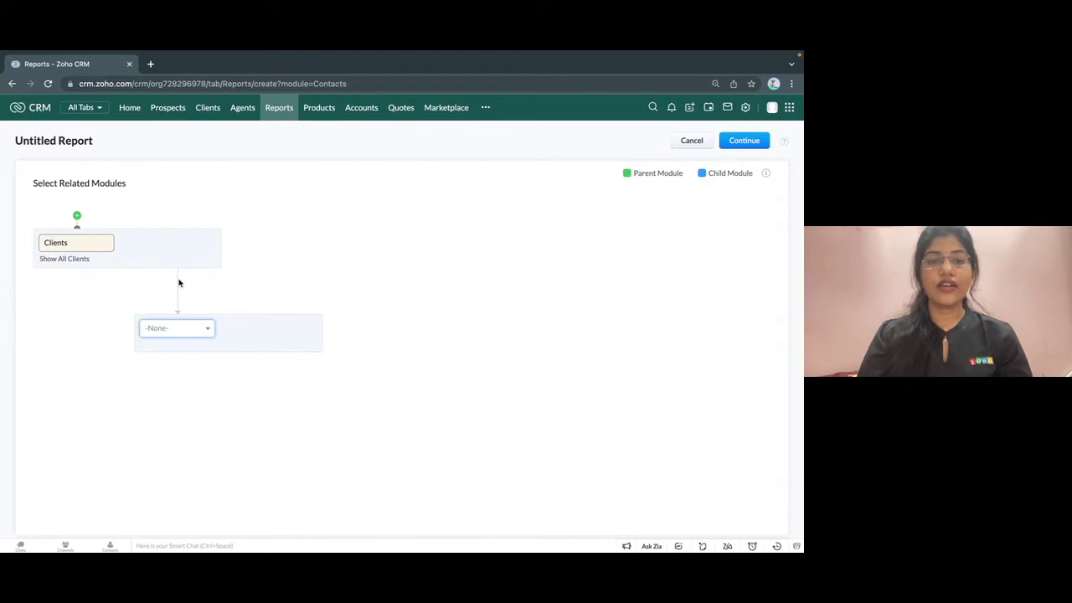
pyautogui.click(174, 329)
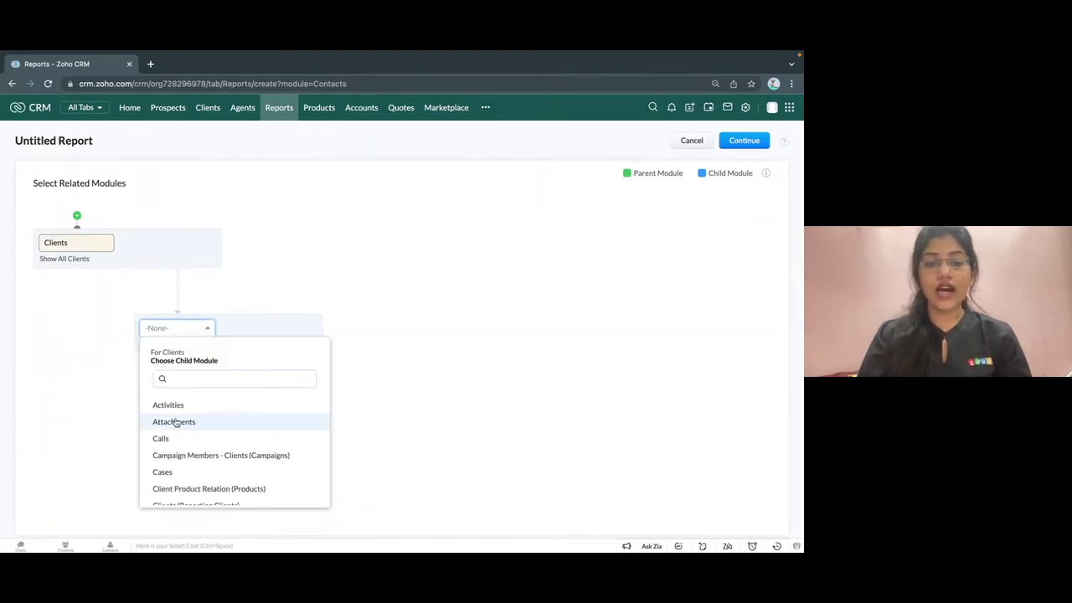
pyautogui.scroll(-3, 175, 420)
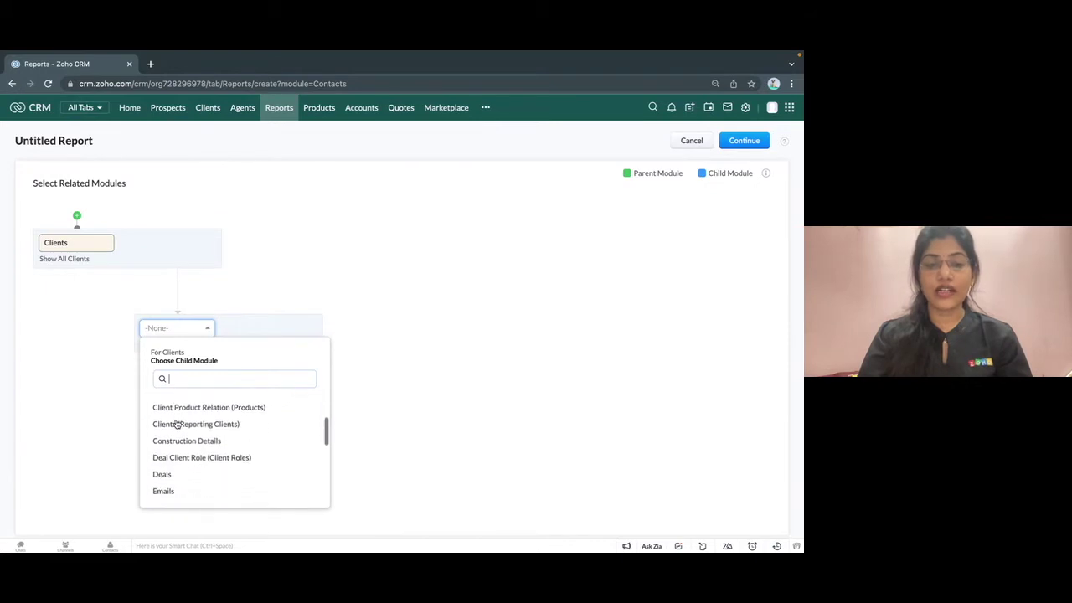
pyautogui.scroll(-2, 177, 424)
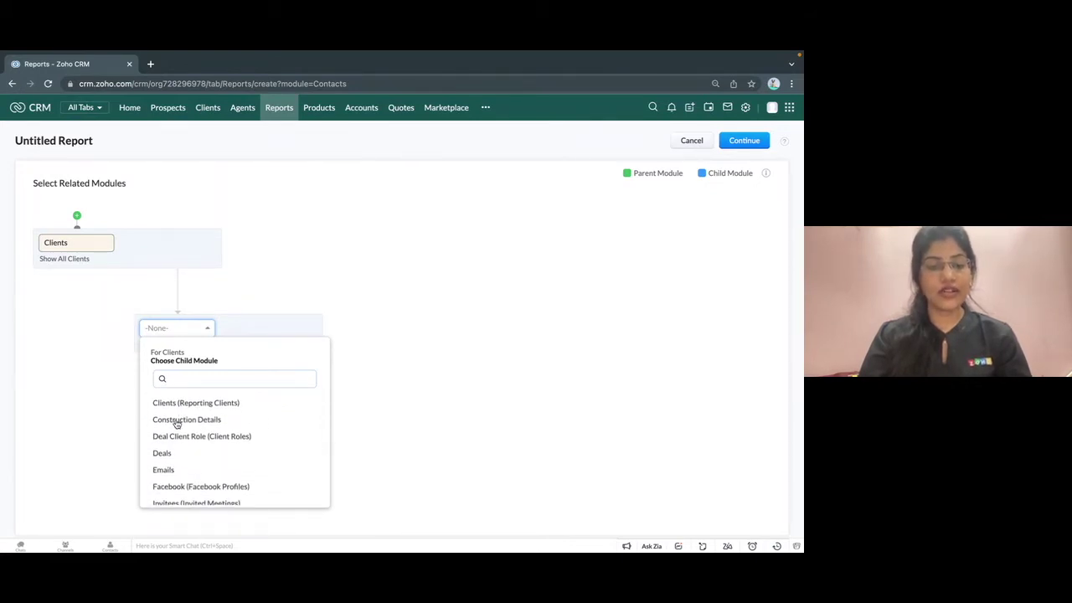
pyautogui.scroll(5, 177, 424)
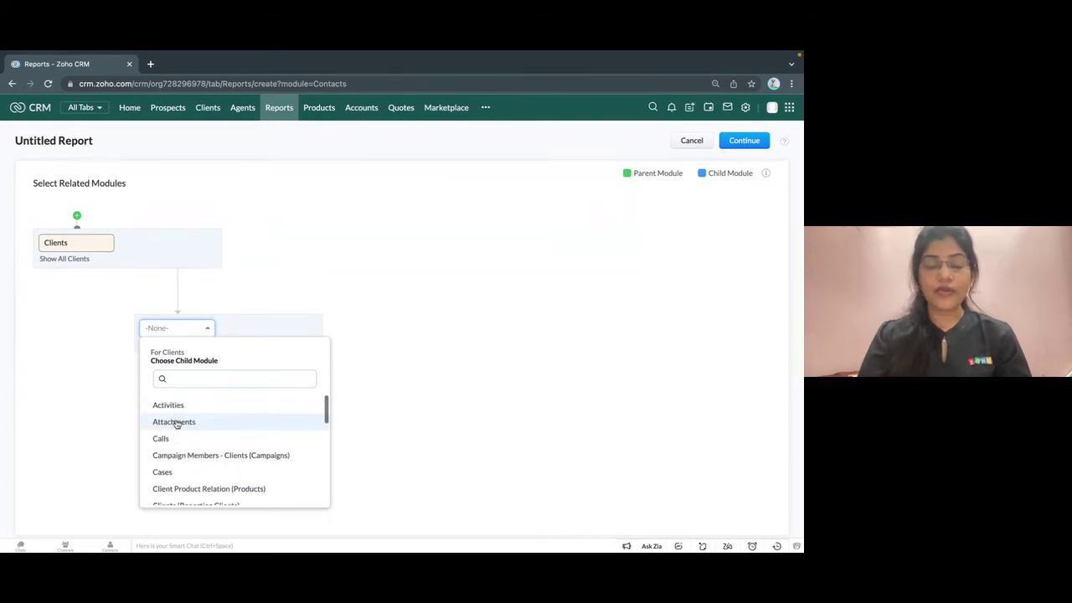
pyautogui.scroll(-5, 167, 429)
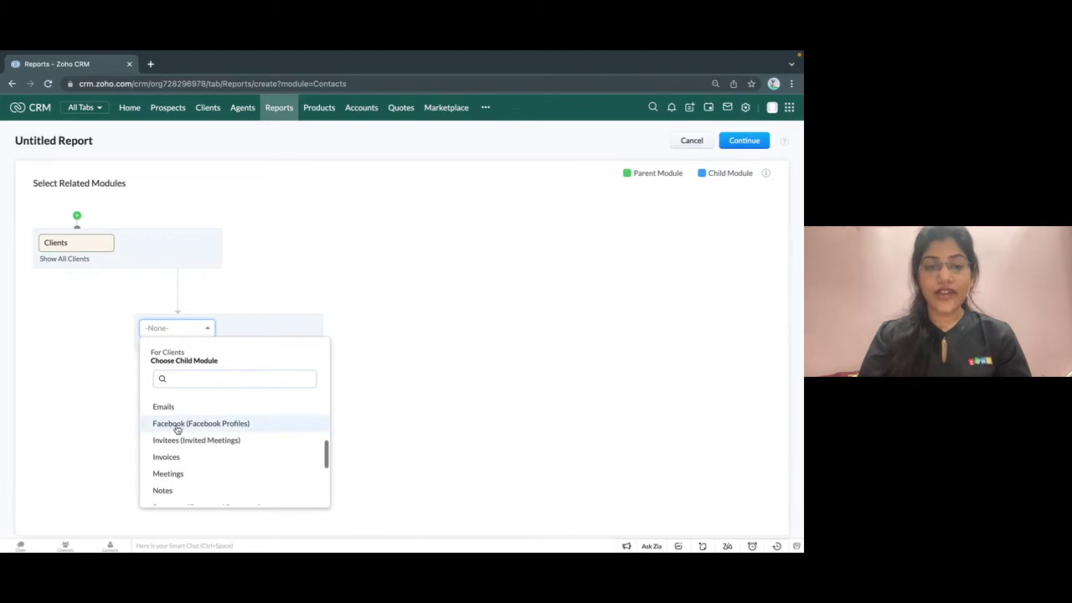
pyautogui.scroll(-3, 172, 429)
pyautogui.scroll(3, 176, 429)
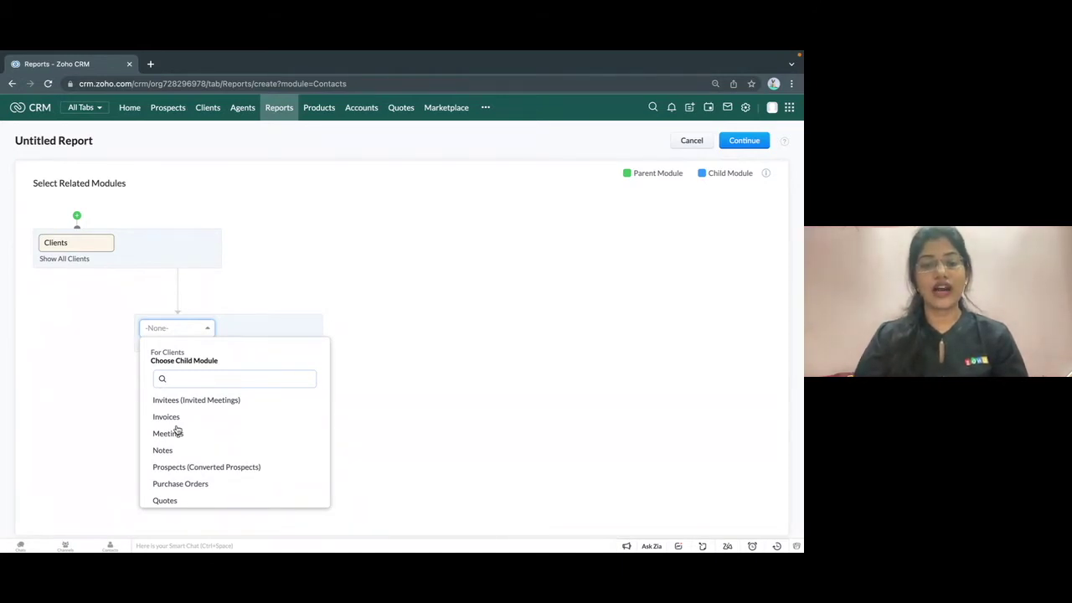
pyautogui.scroll(3, 177, 430)
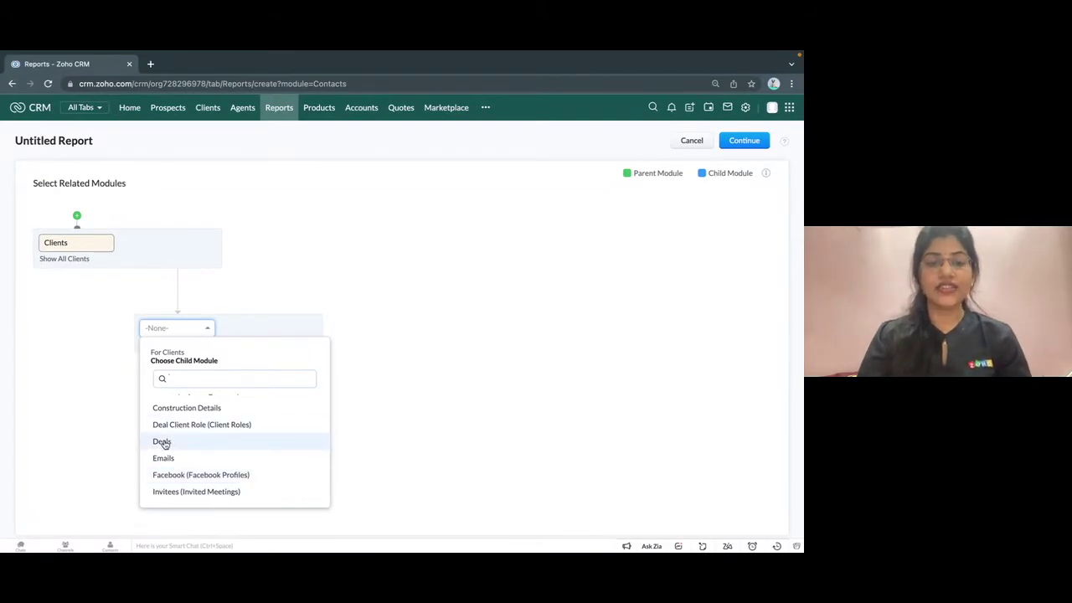
pyautogui.click(162, 442)
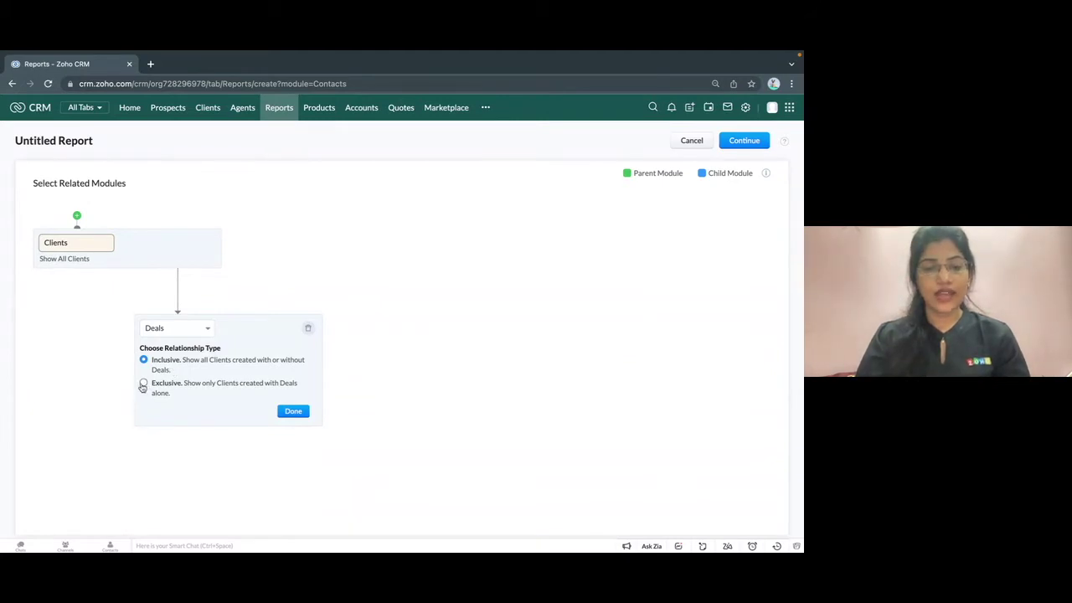
# Set the Deals relationship to Exclusive, showing only clients created with deals, and continue to the report's column setup.
pyautogui.click(143, 385)
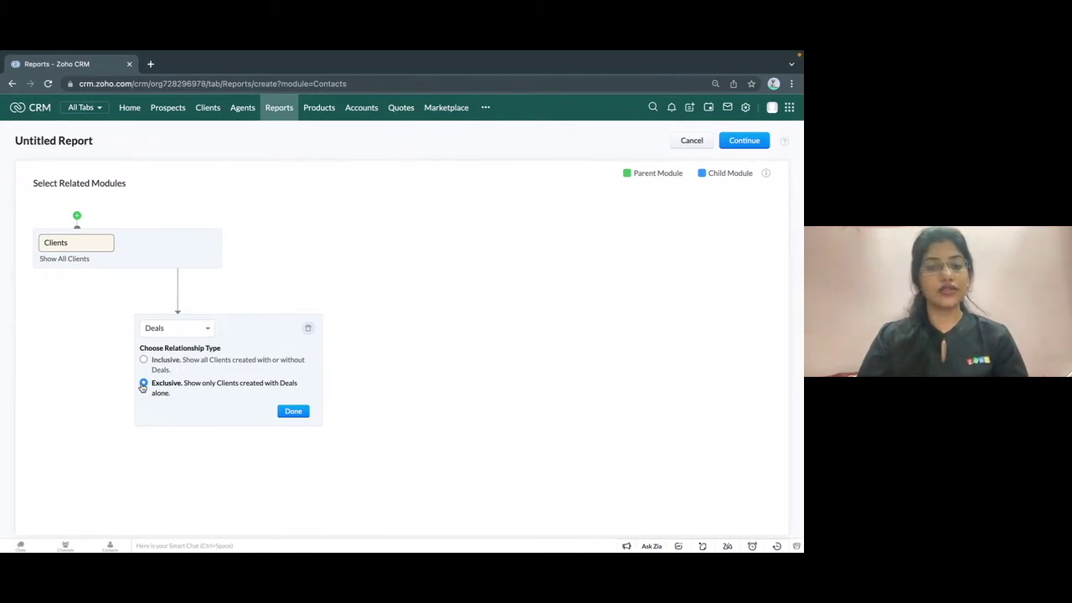
pyautogui.click(293, 411)
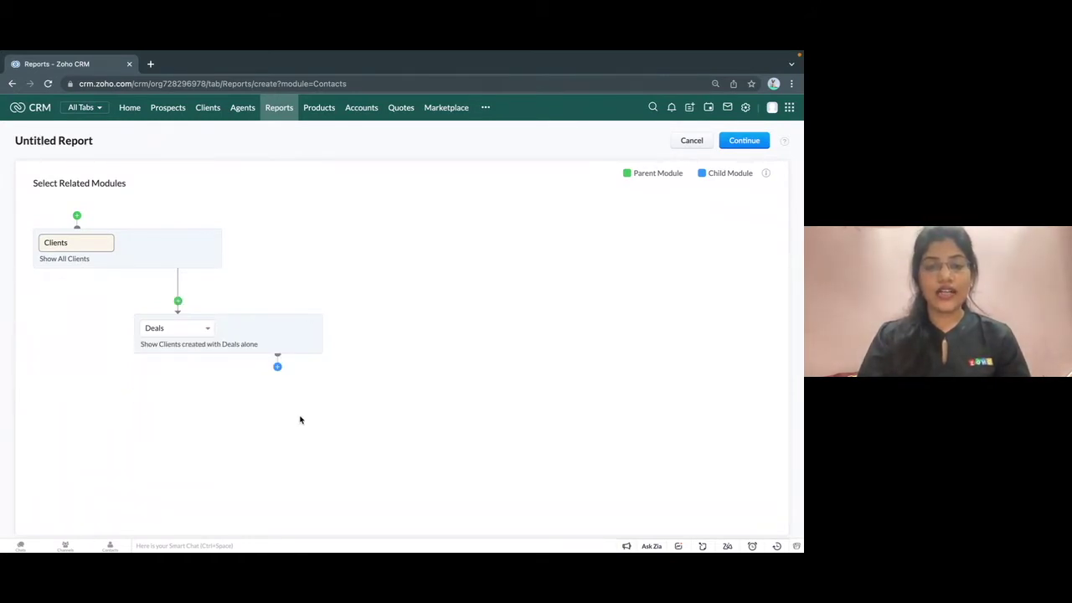
pyautogui.click(743, 143)
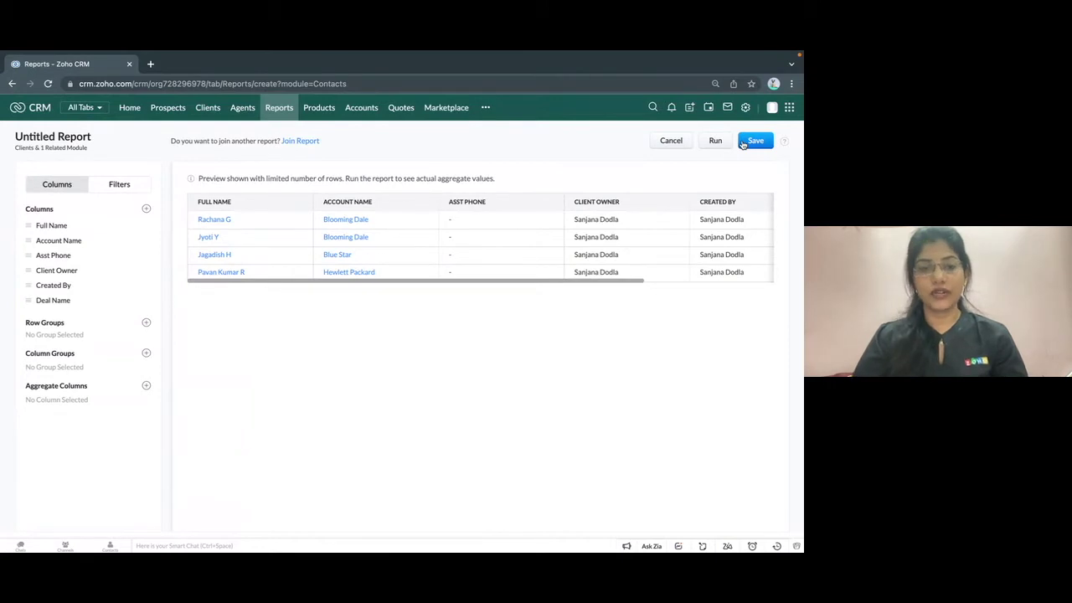
# Remove Asst Phone and Created By from the report columns and add the Clients module's Email field.
pyautogui.click(147, 210)
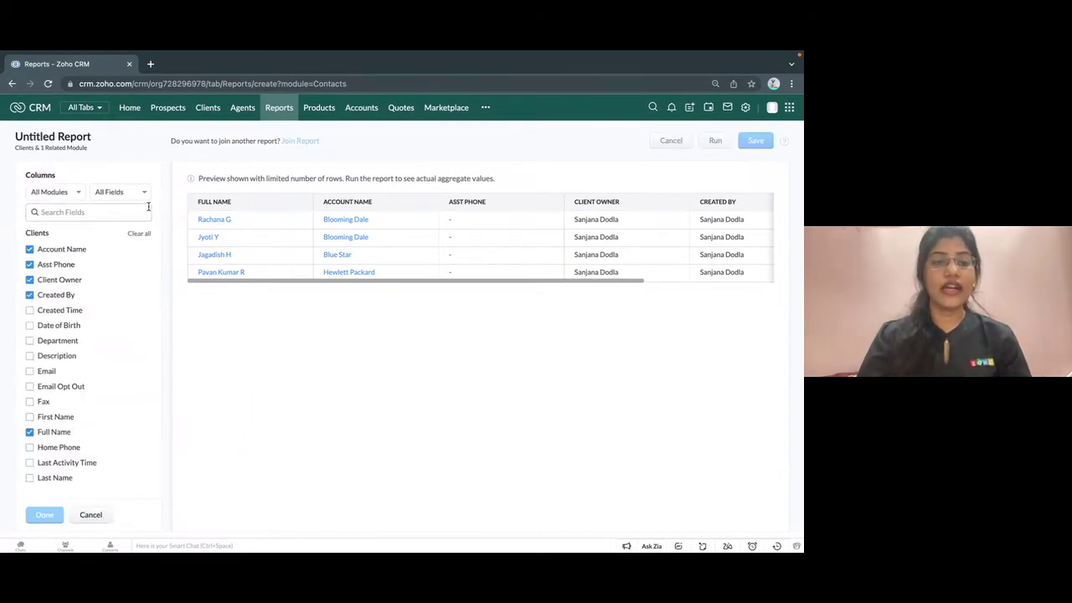
pyautogui.click(31, 249)
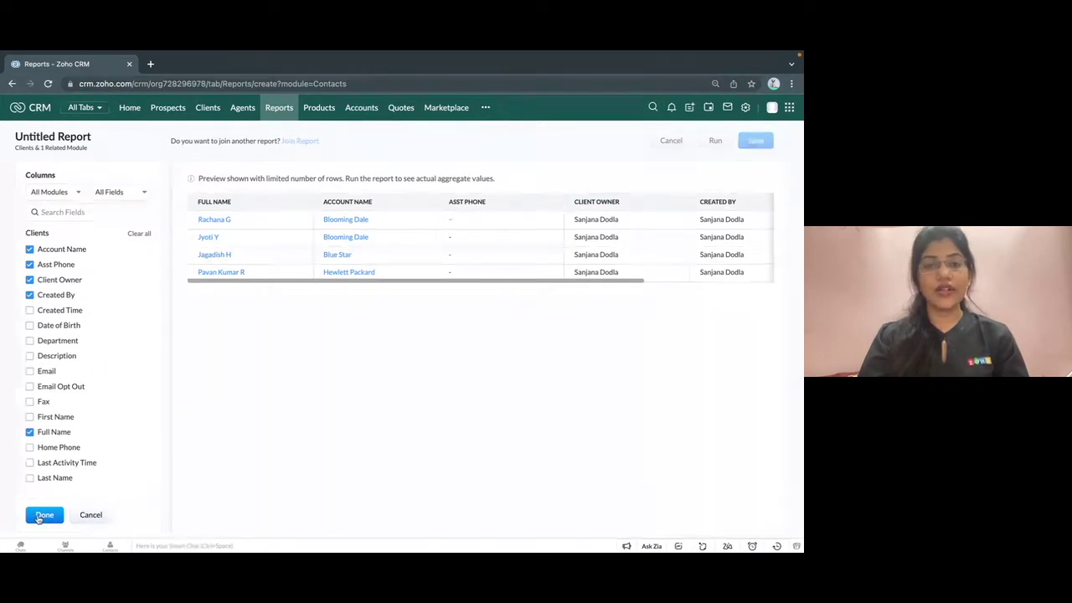
pyautogui.click(31, 265)
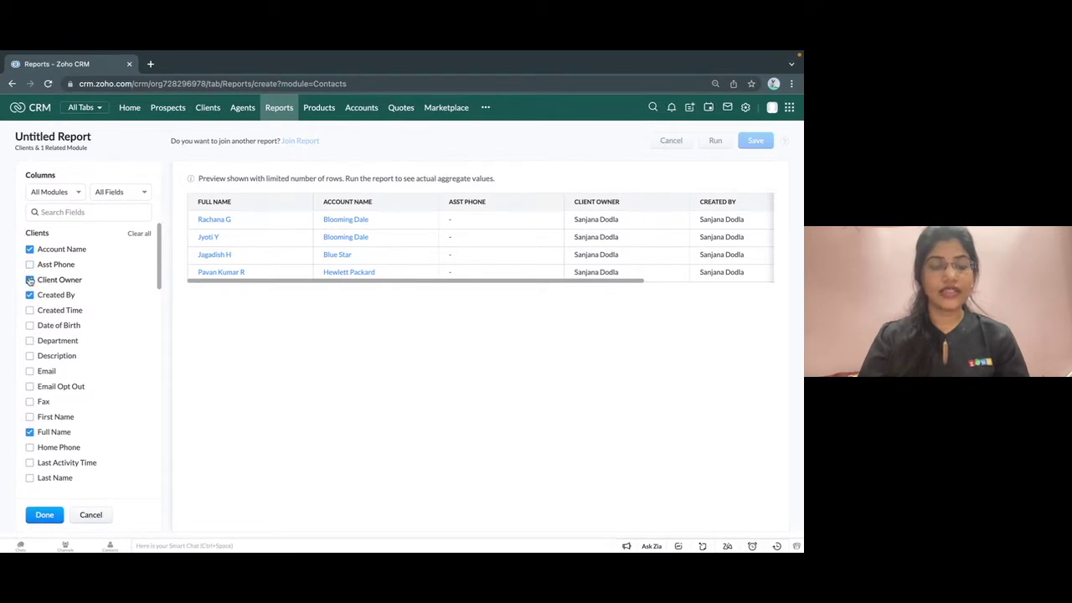
pyautogui.click(30, 295)
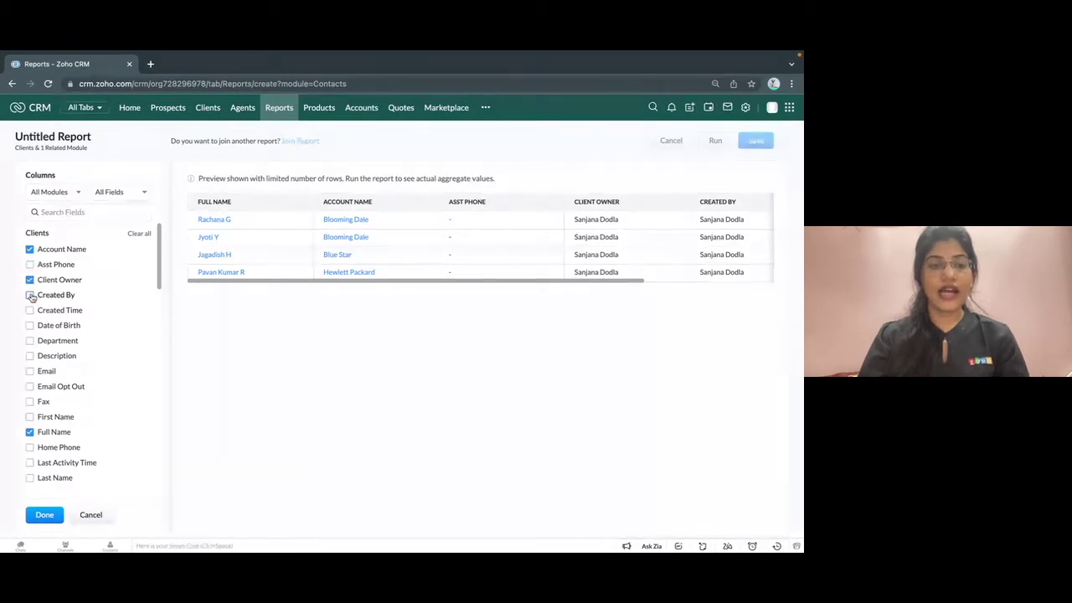
pyautogui.click(30, 371)
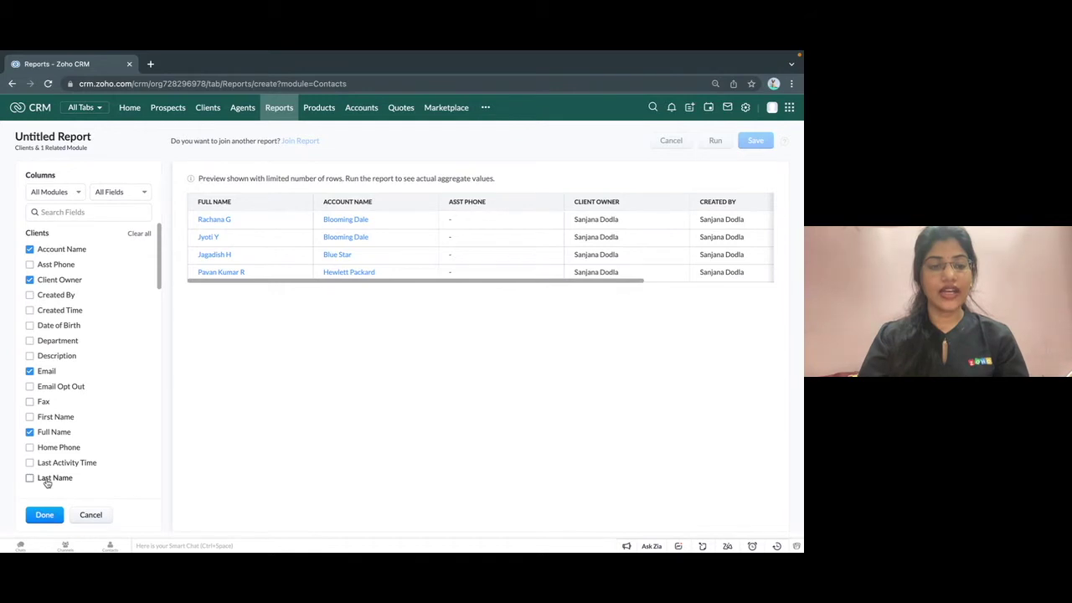
pyautogui.click(42, 515)
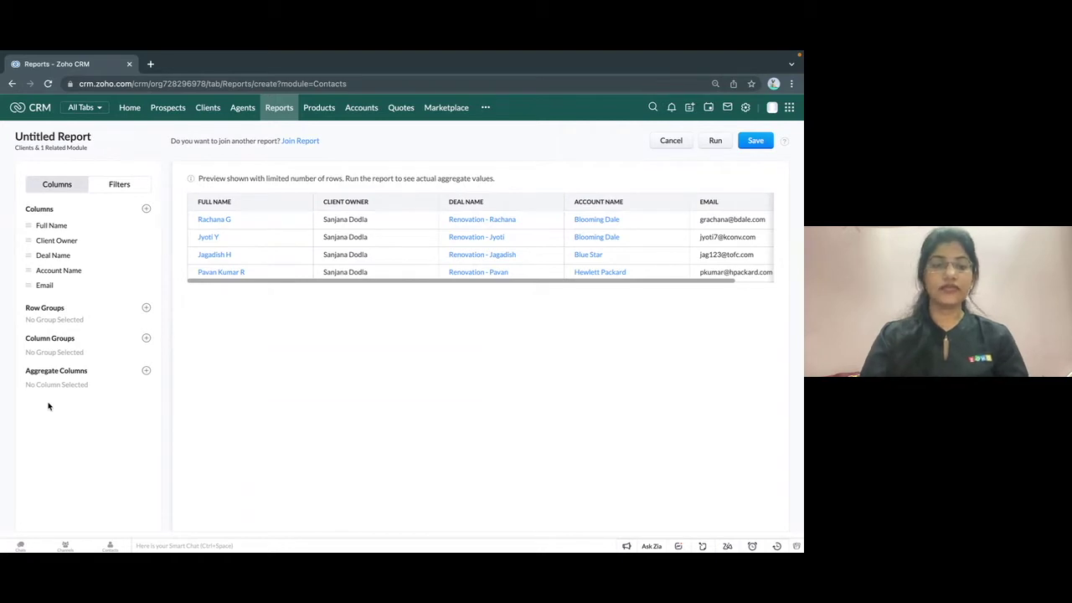
# Group the report rows by the Clients module's Account Name.
pyautogui.click(147, 310)
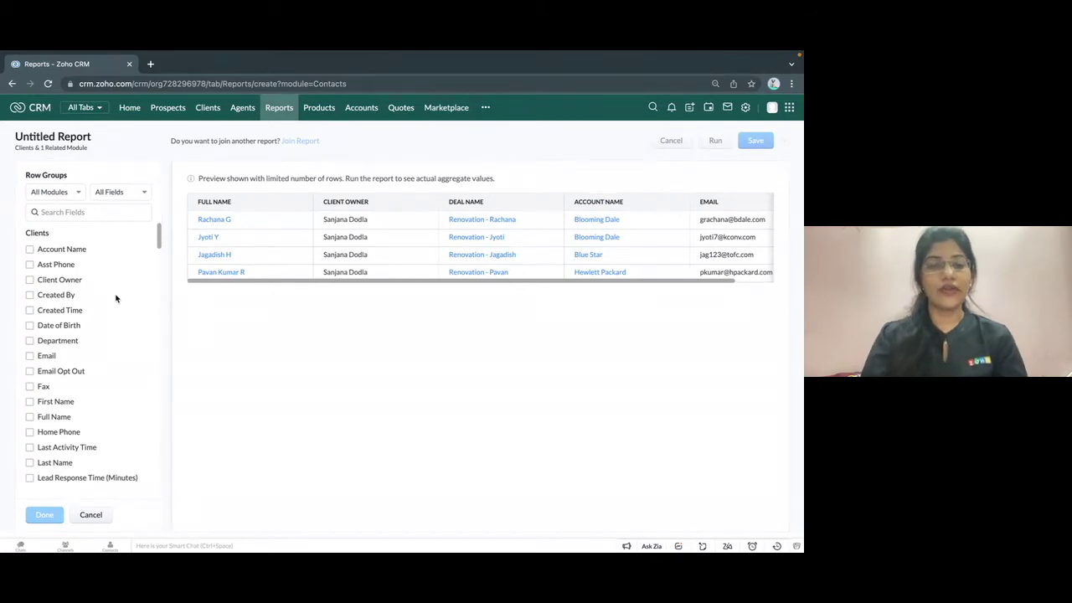
pyautogui.click(31, 250)
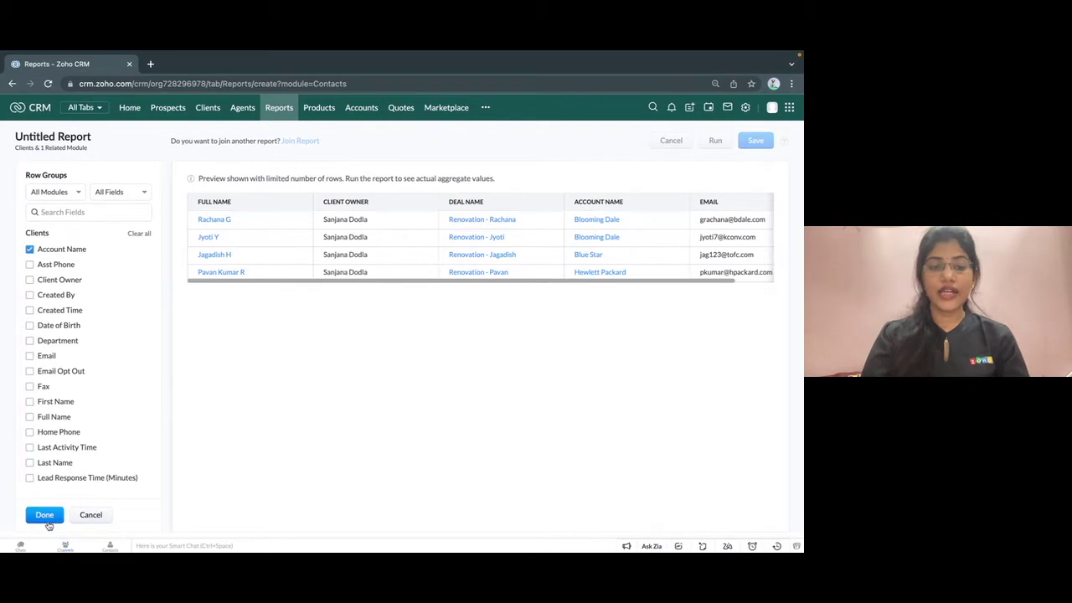
pyautogui.click(44, 514)
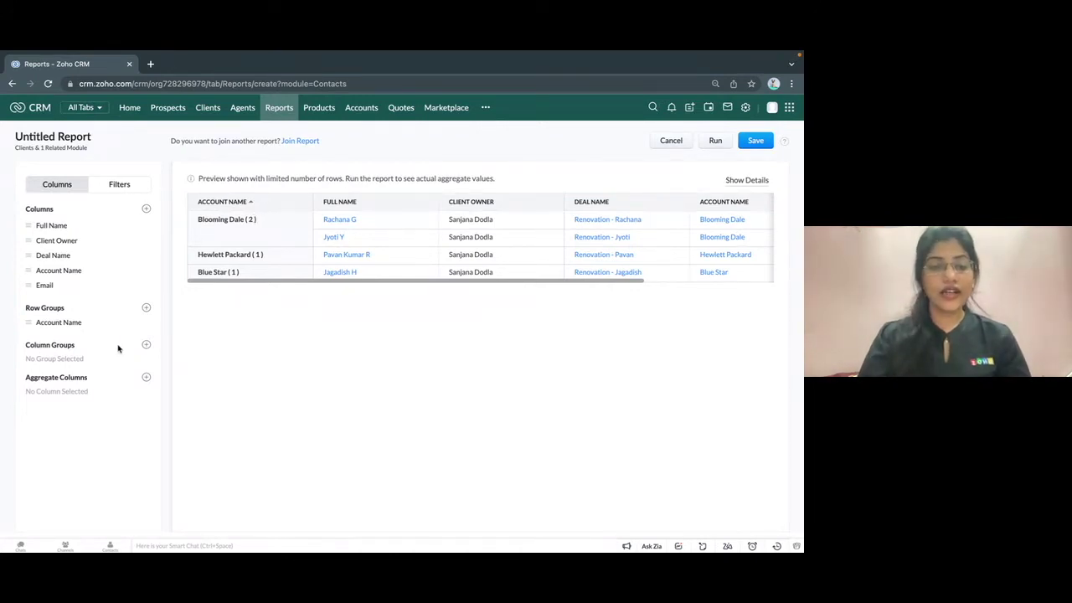
# Try a column group on Email Opt Out and remove that group again.
pyautogui.click(146, 345)
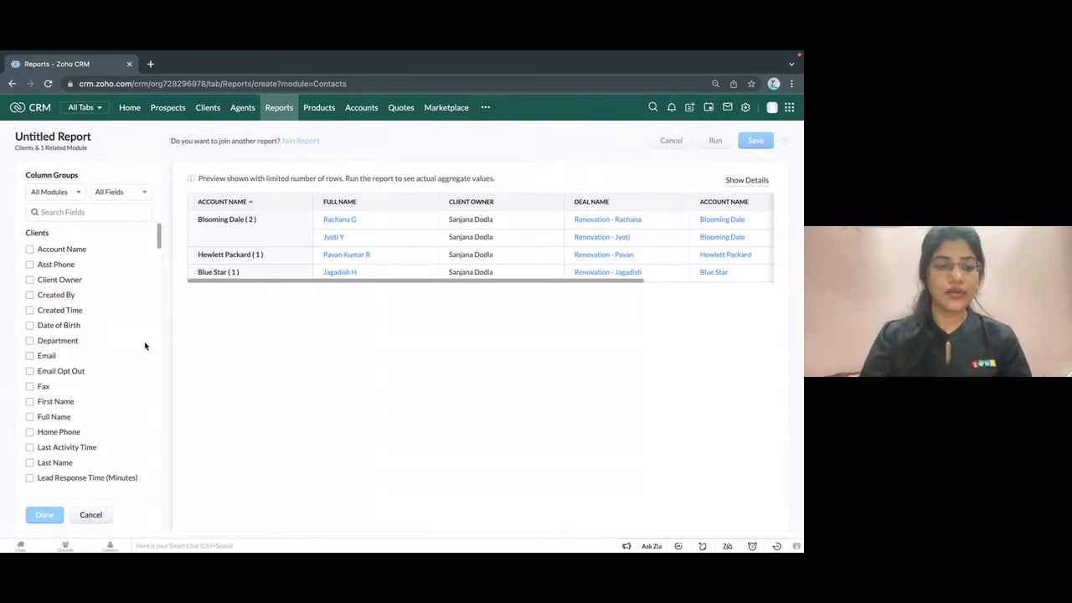
pyautogui.click(30, 370)
pyautogui.click(42, 518)
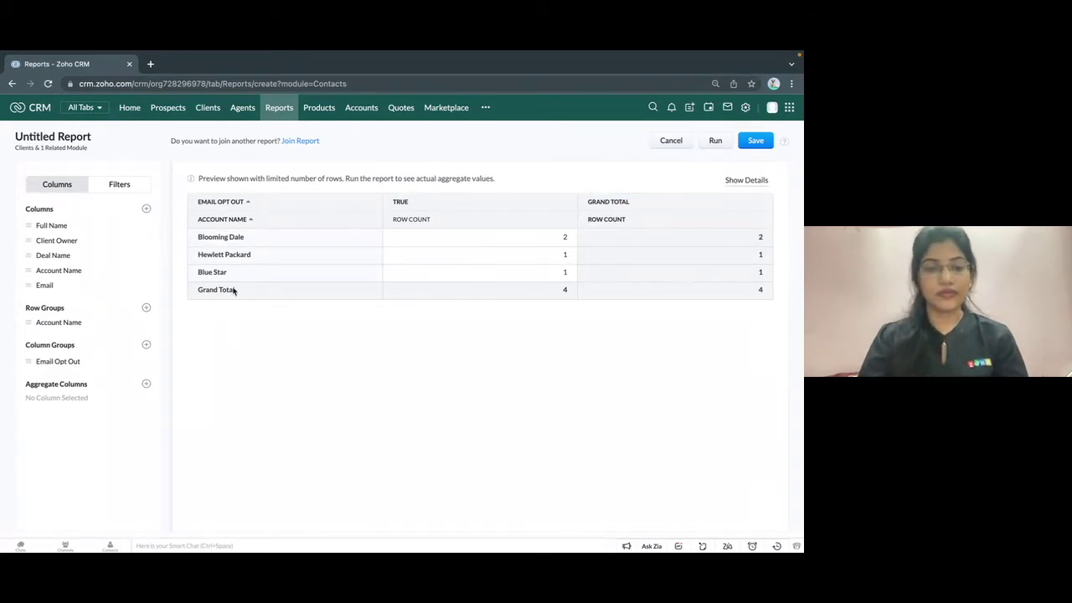
pyautogui.click(147, 365)
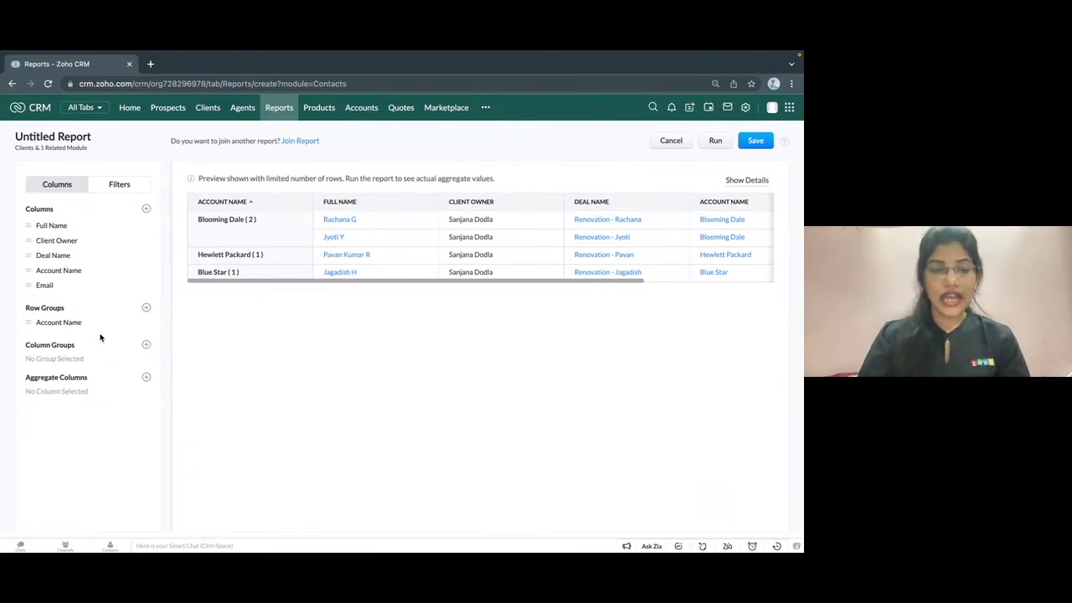
# Add Sum of Amount from Deals as an aggregate column and review it across the report preview.
pyautogui.click(145, 380)
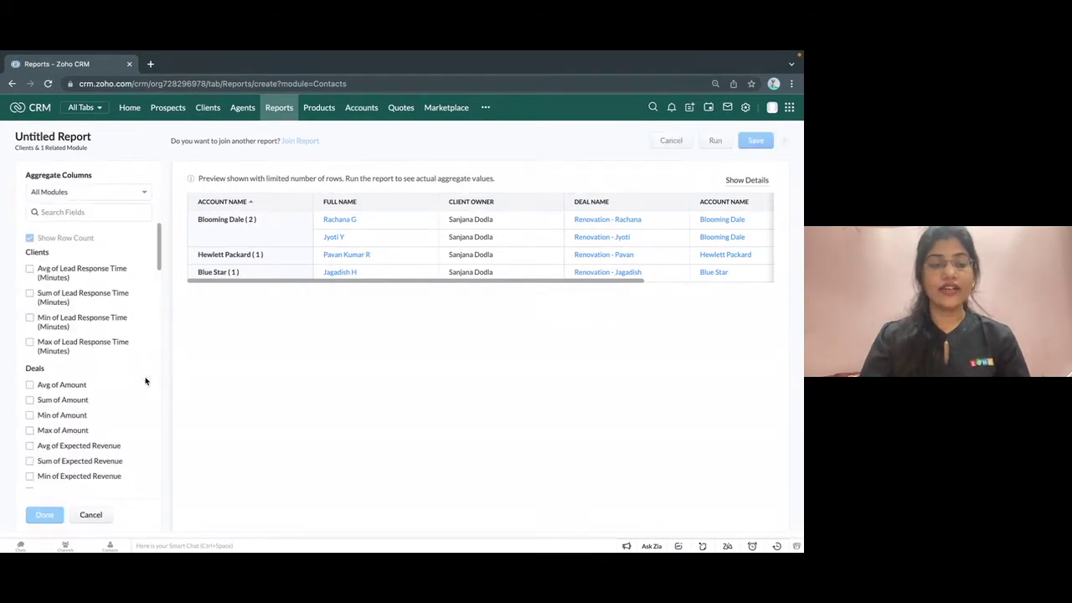
pyautogui.click(29, 400)
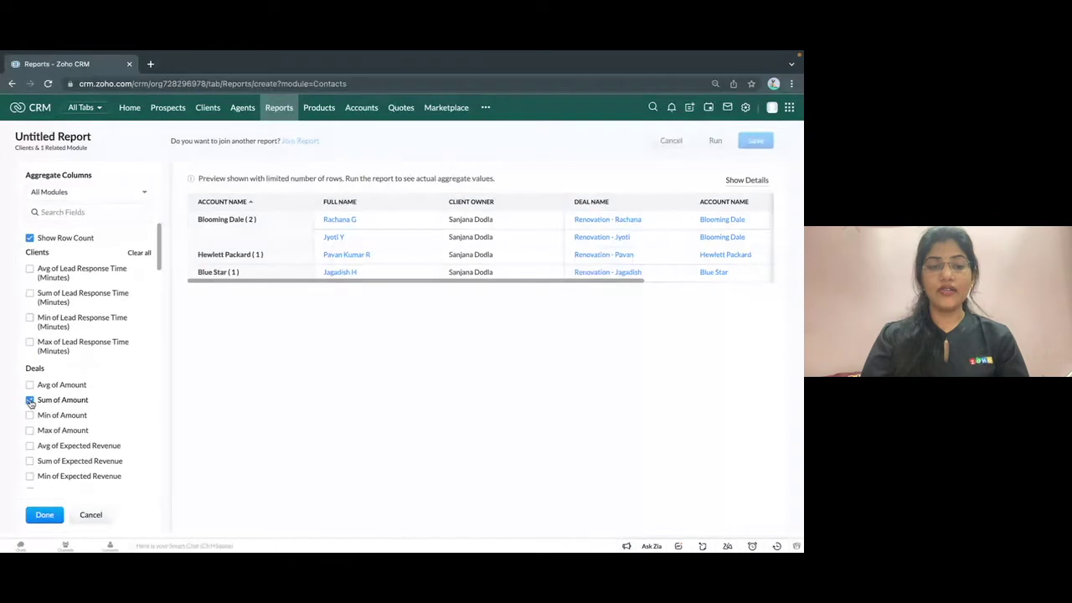
pyautogui.click(46, 514)
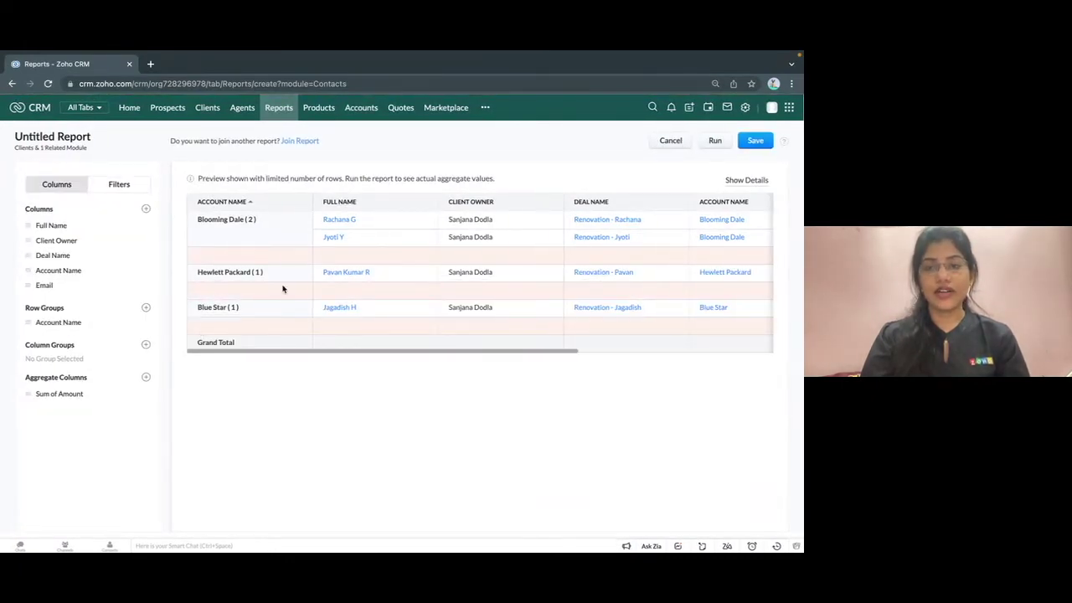
pyautogui.hscroll(5, 394, 272)
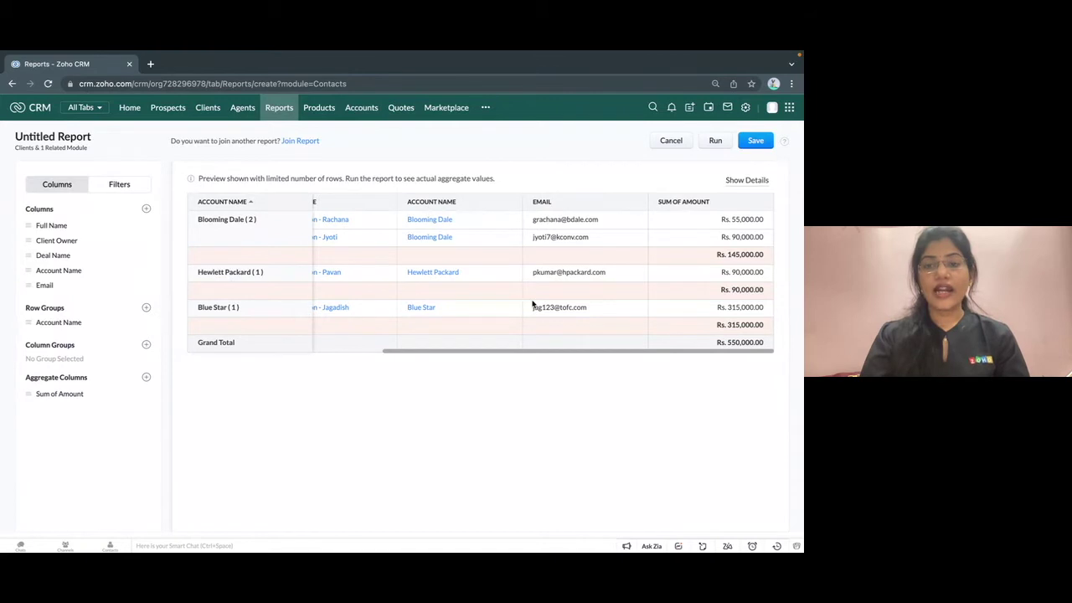
pyautogui.hscroll(-10, 532, 305)
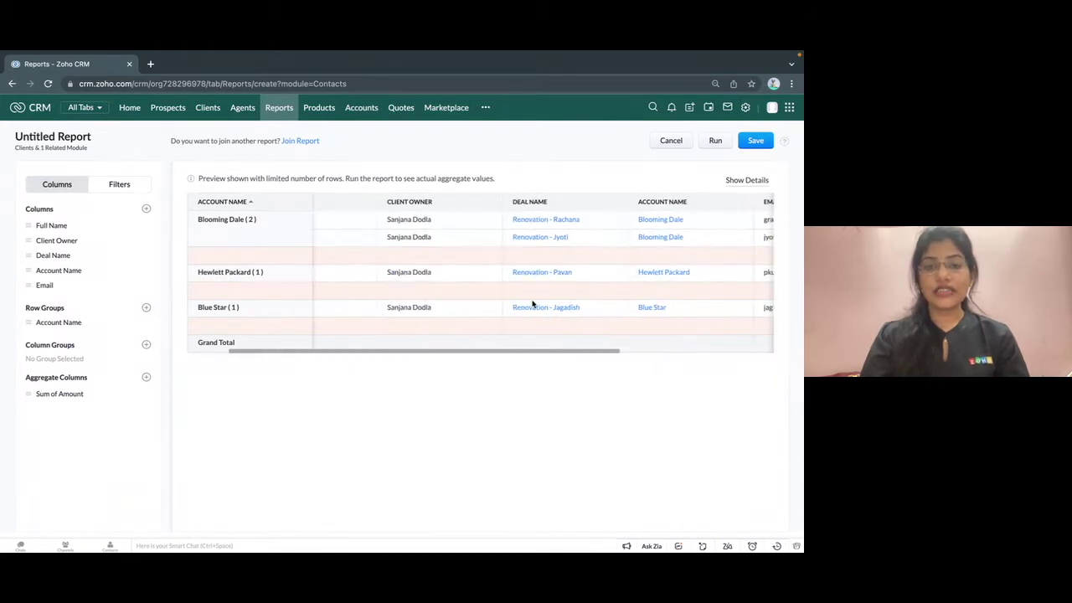
pyautogui.hscroll(-2, 533, 305)
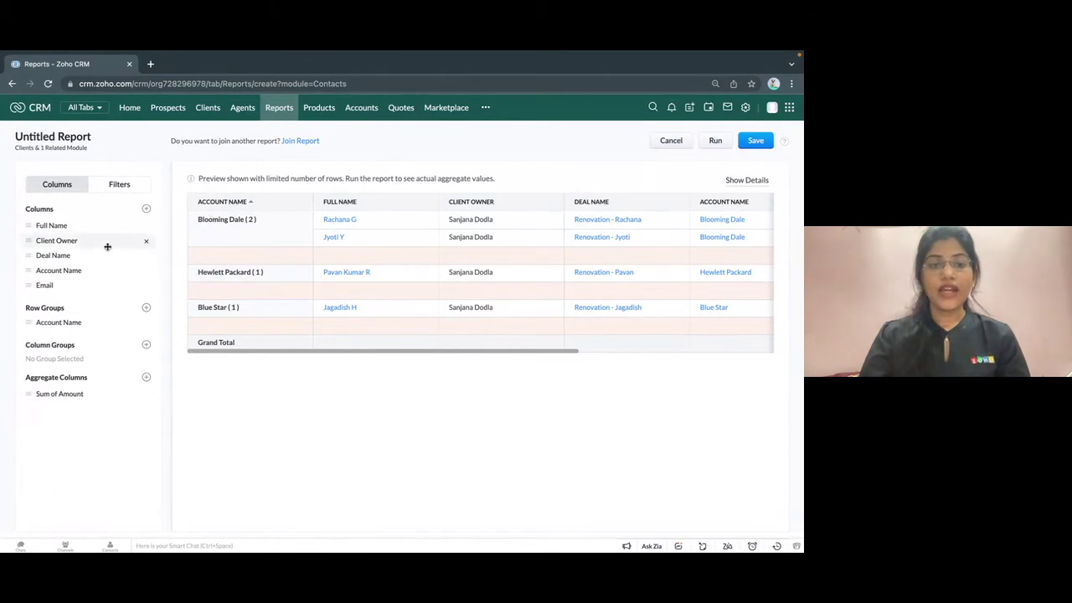
pyautogui.moveTo(145, 229)
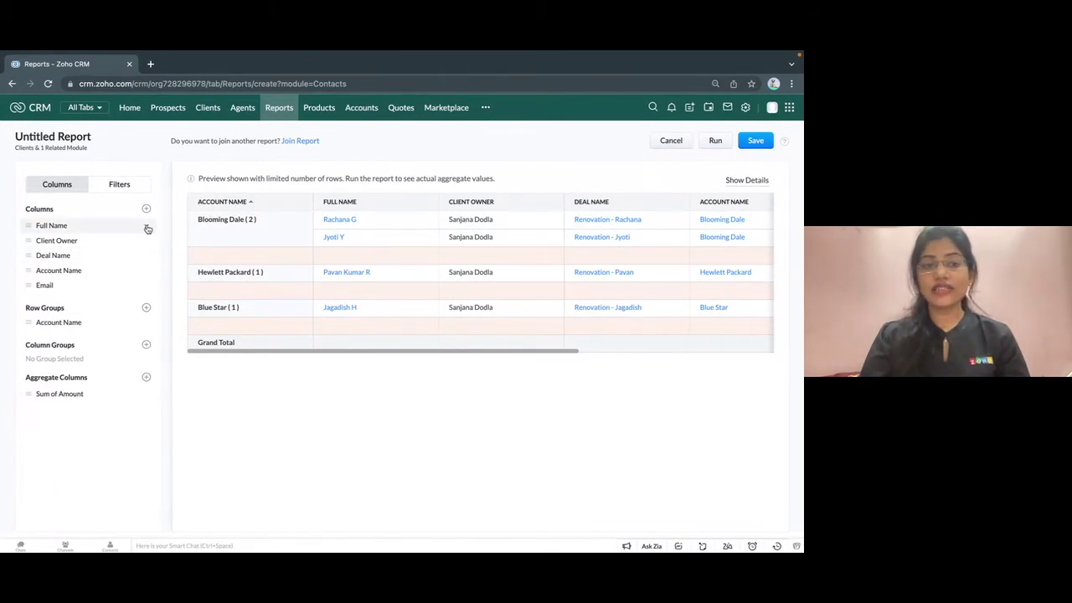
# Remove the Full Name column from the report.
pyautogui.click(147, 228)
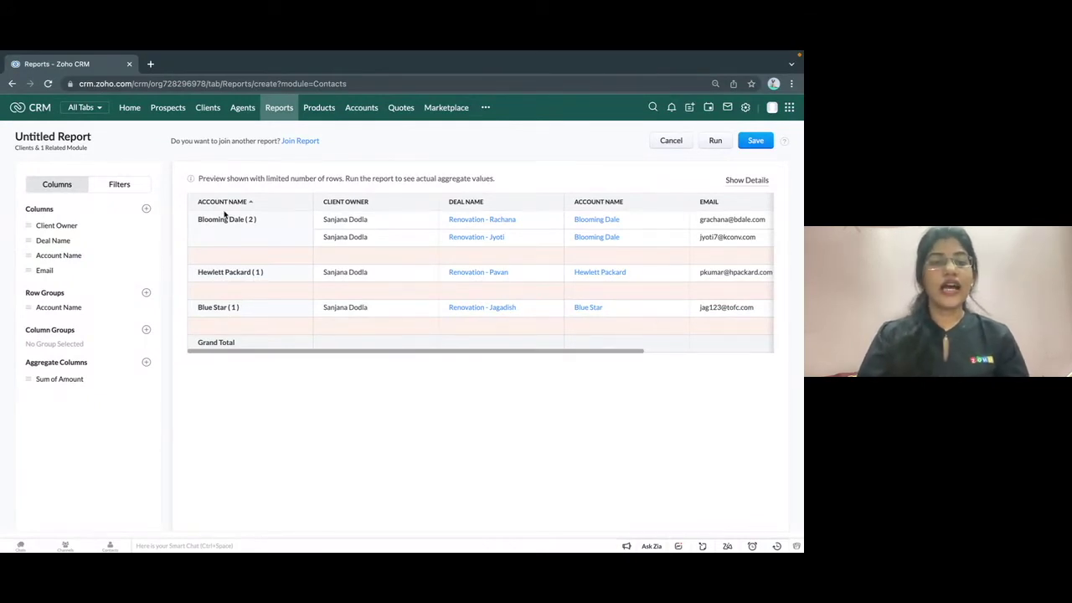
# Examine the fields offered for date and advanced filters on the report without adding a filter.
pyautogui.click(128, 190)
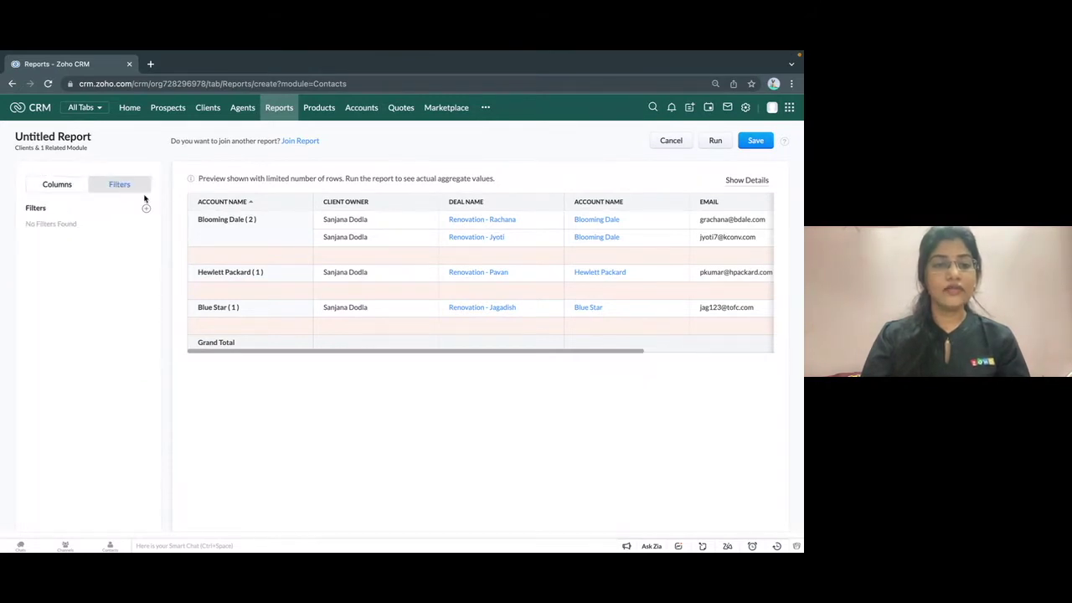
pyautogui.click(147, 209)
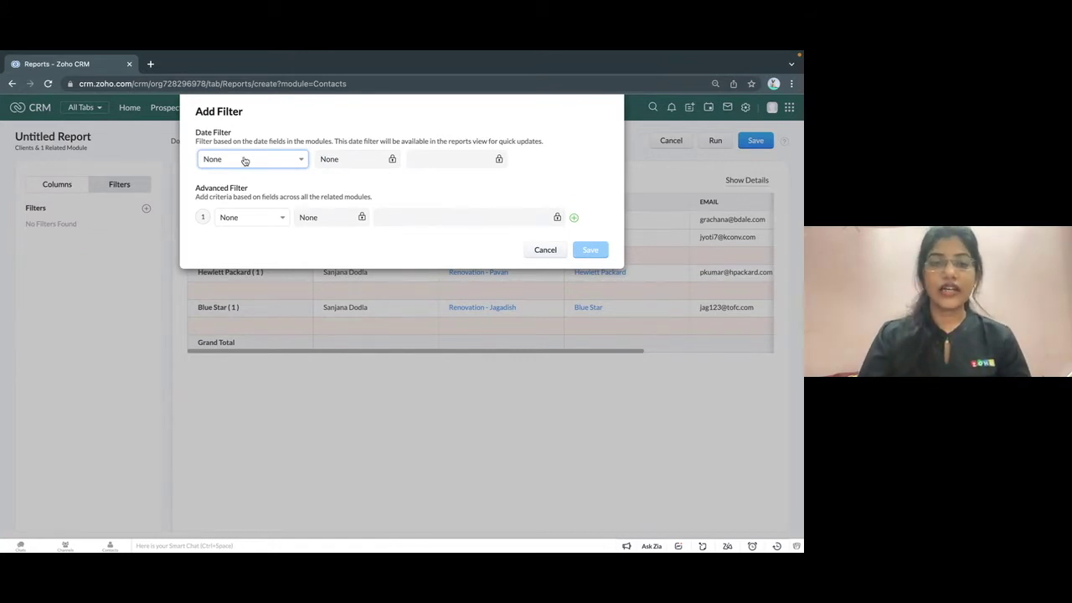
pyautogui.click(242, 160)
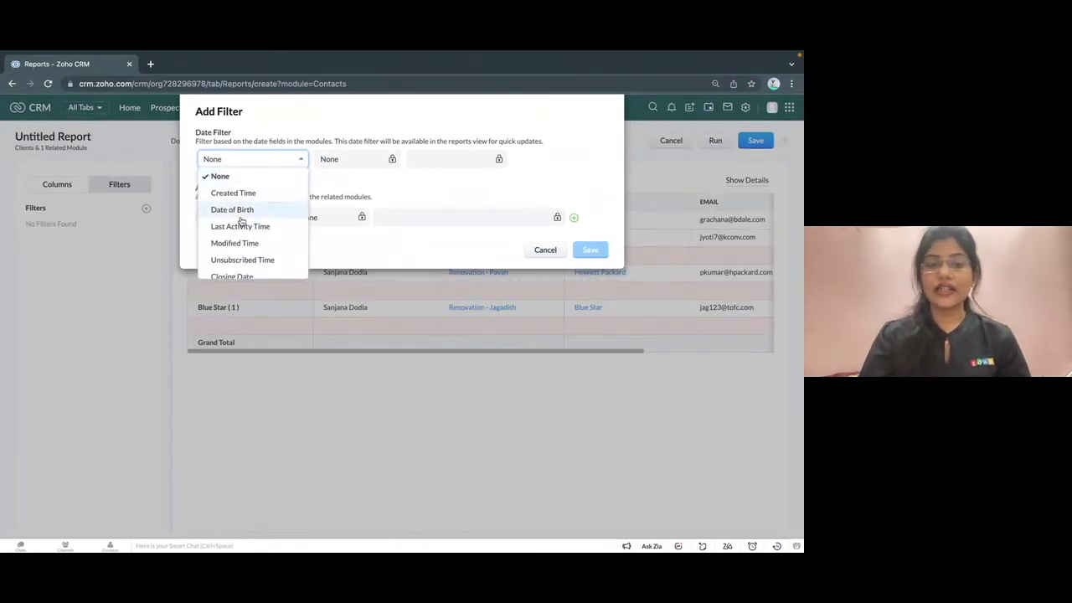
pyautogui.scroll(-1, 241, 219)
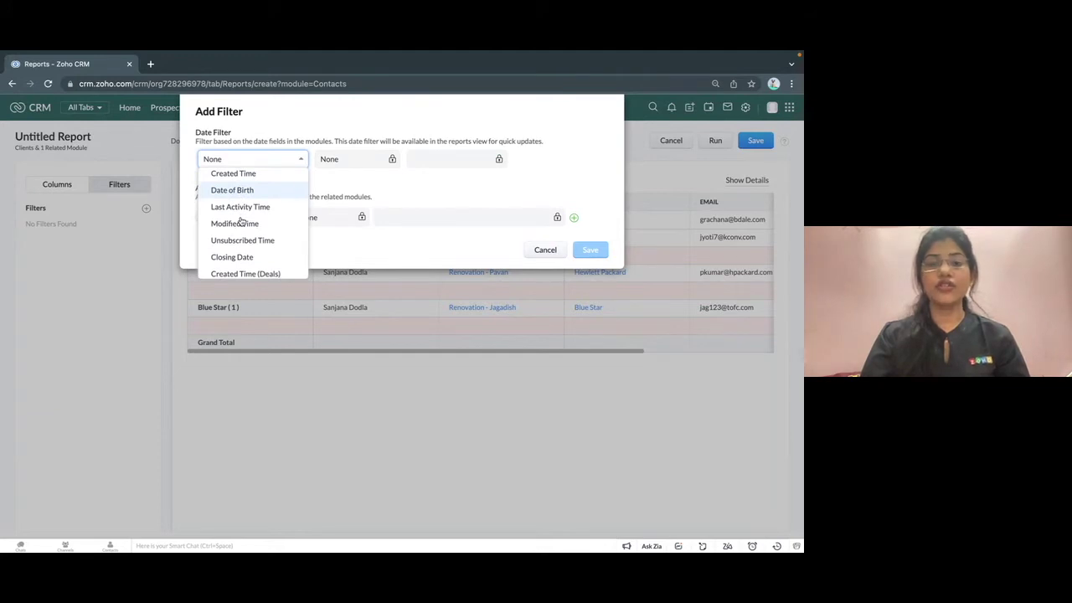
pyautogui.click(341, 188)
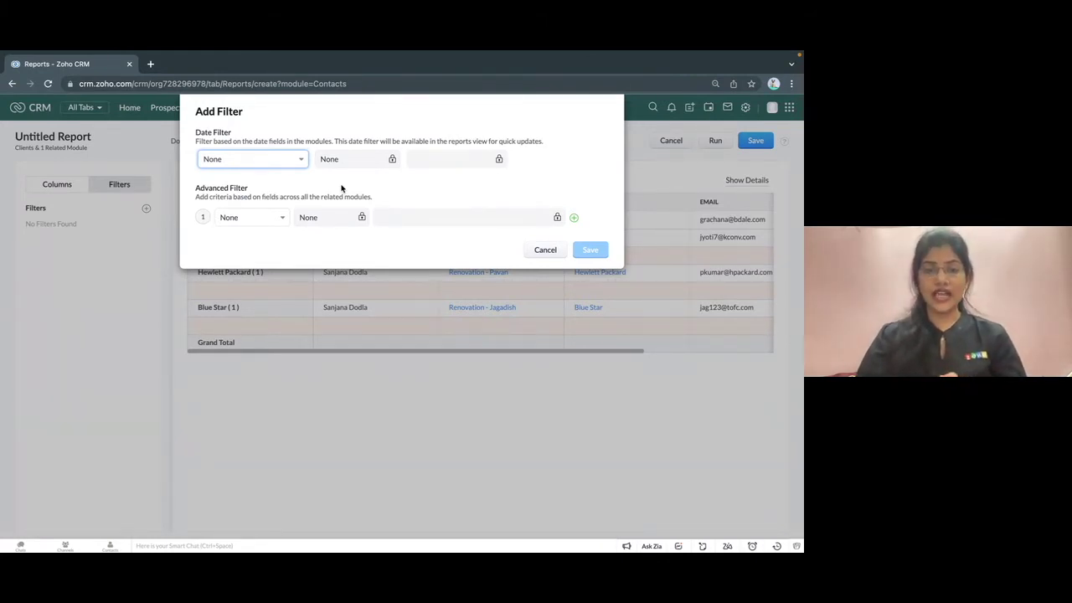
pyautogui.click(256, 220)
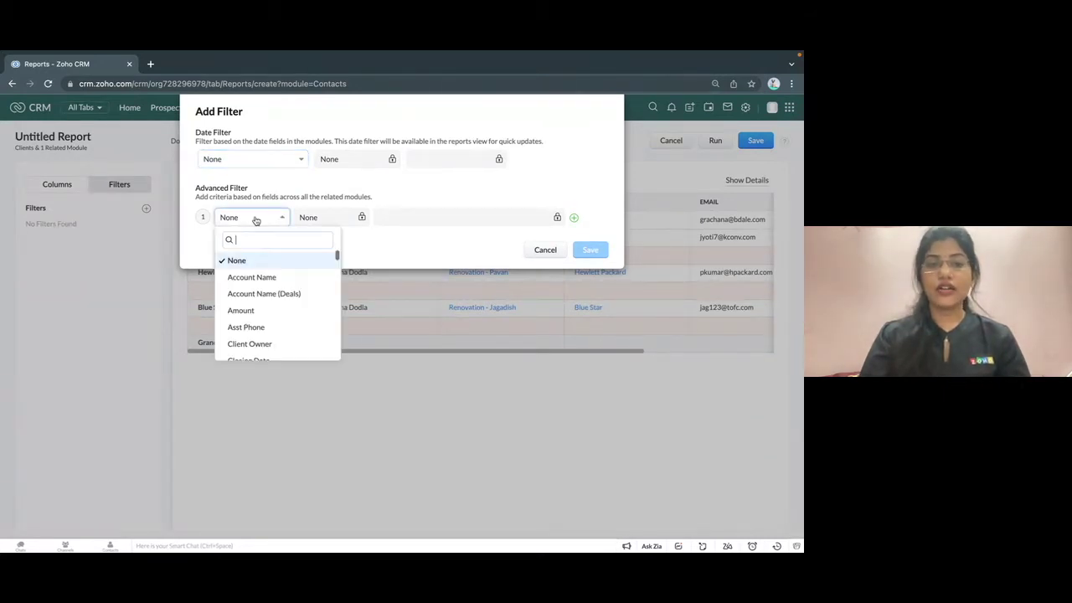
pyautogui.scroll(-3, 265, 295)
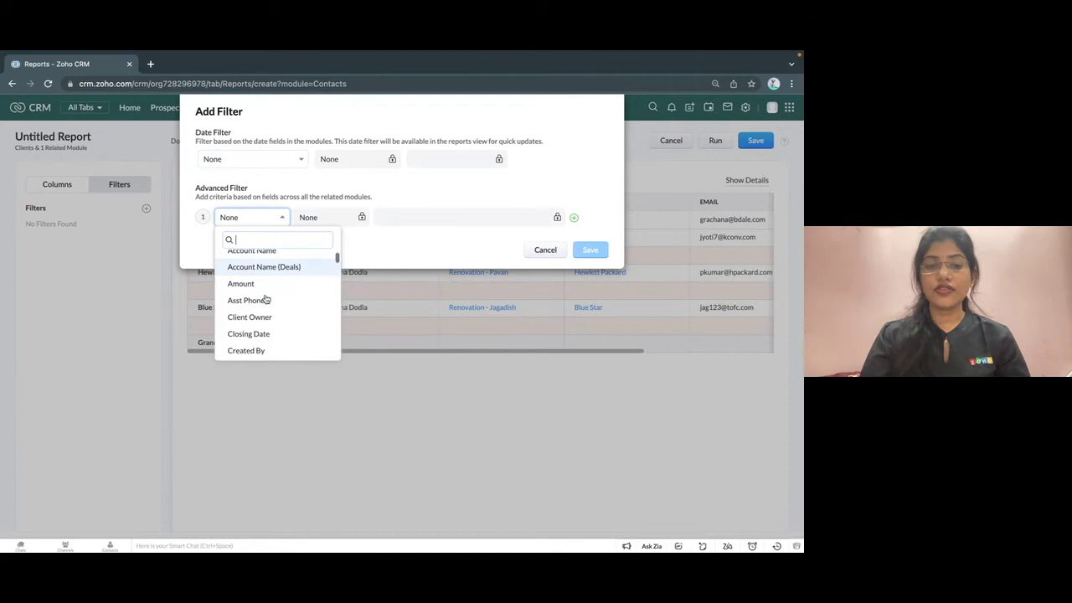
pyautogui.click(357, 258)
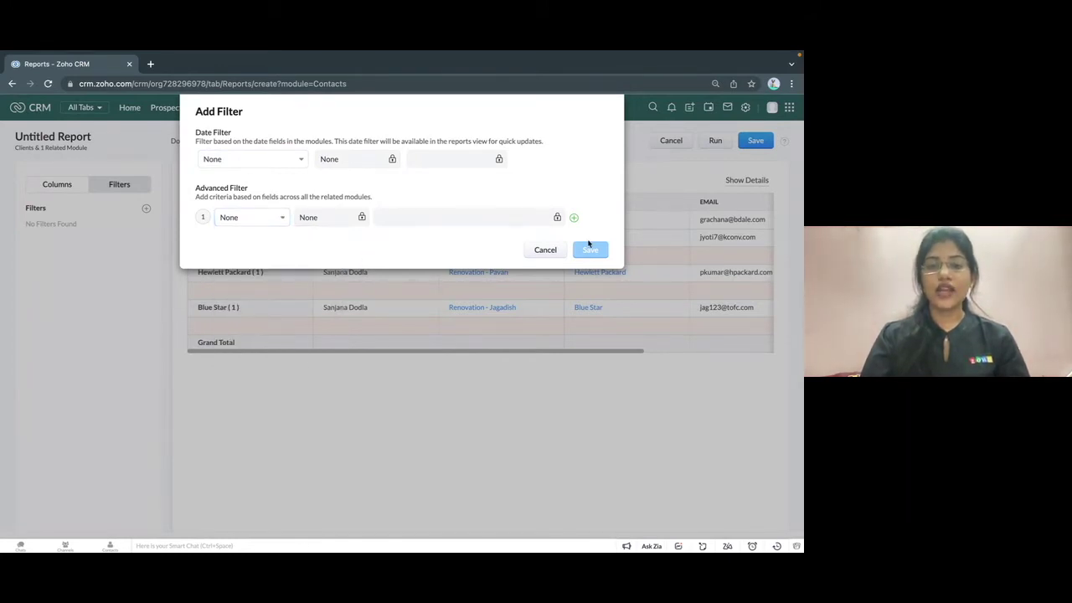
pyautogui.click(544, 250)
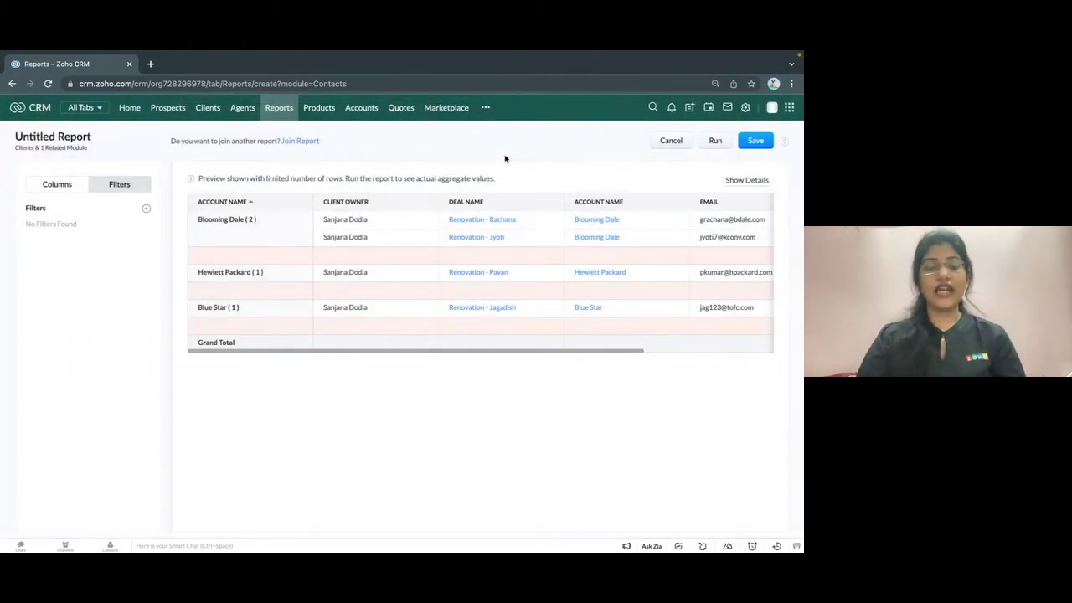
# Run the report and save it as Client Deals Report in the Account and Client Reports folder.
pyautogui.click(718, 144)
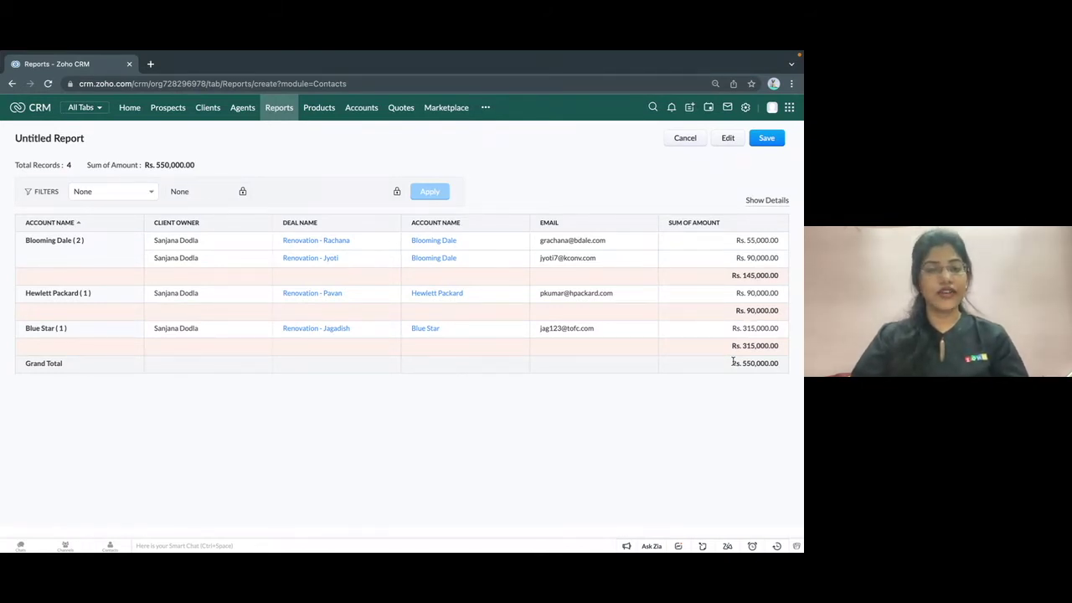
pyautogui.click(768, 141)
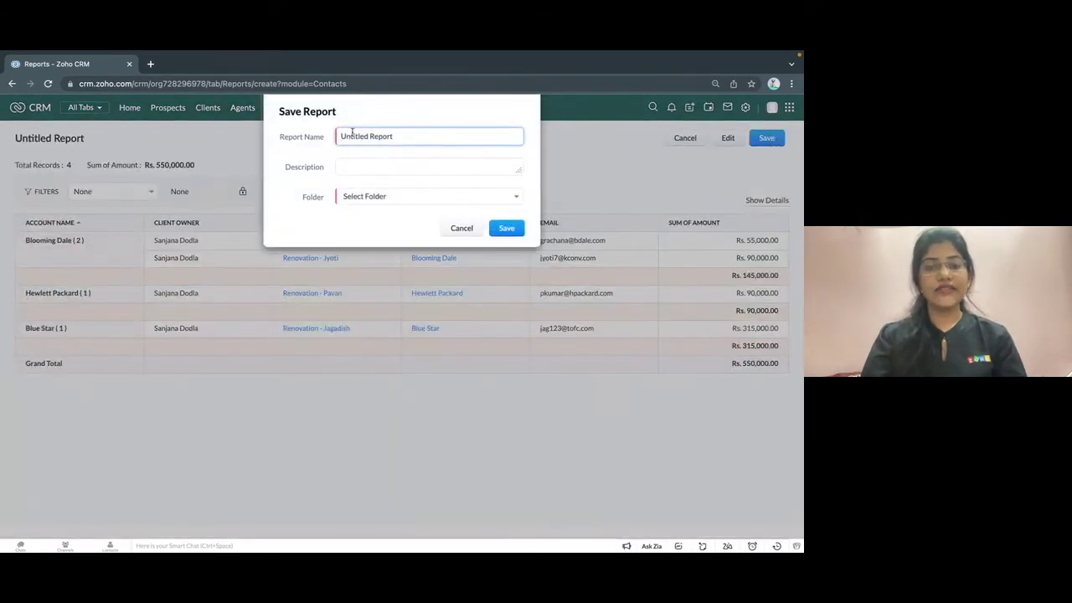
pyautogui.doubleClick(352, 136)
pyautogui.write('Client Deals')
pyautogui.click(368, 196)
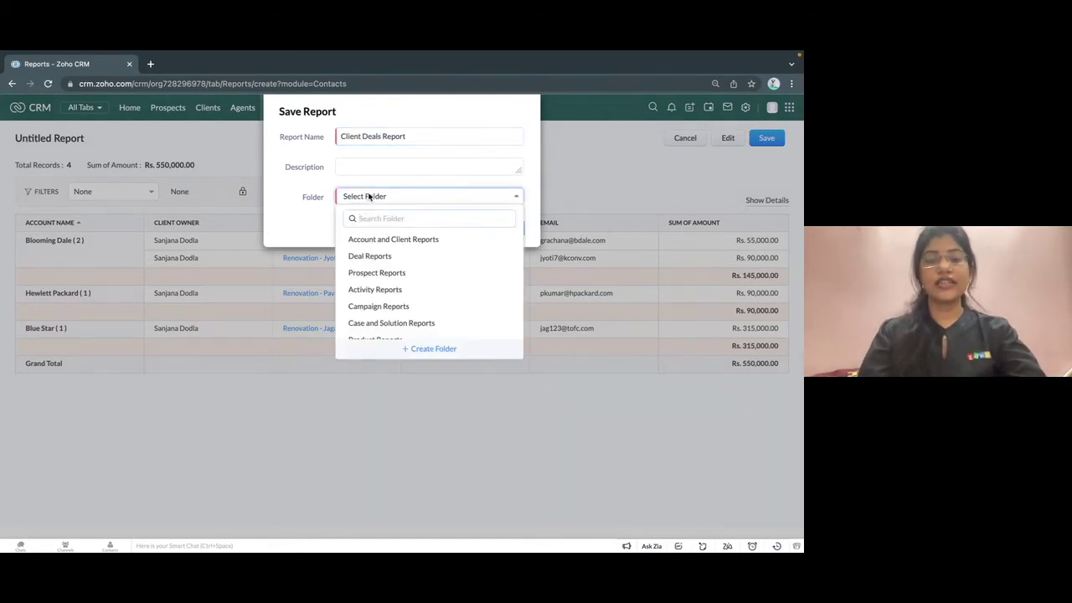
pyautogui.click(362, 238)
pyautogui.click(495, 237)
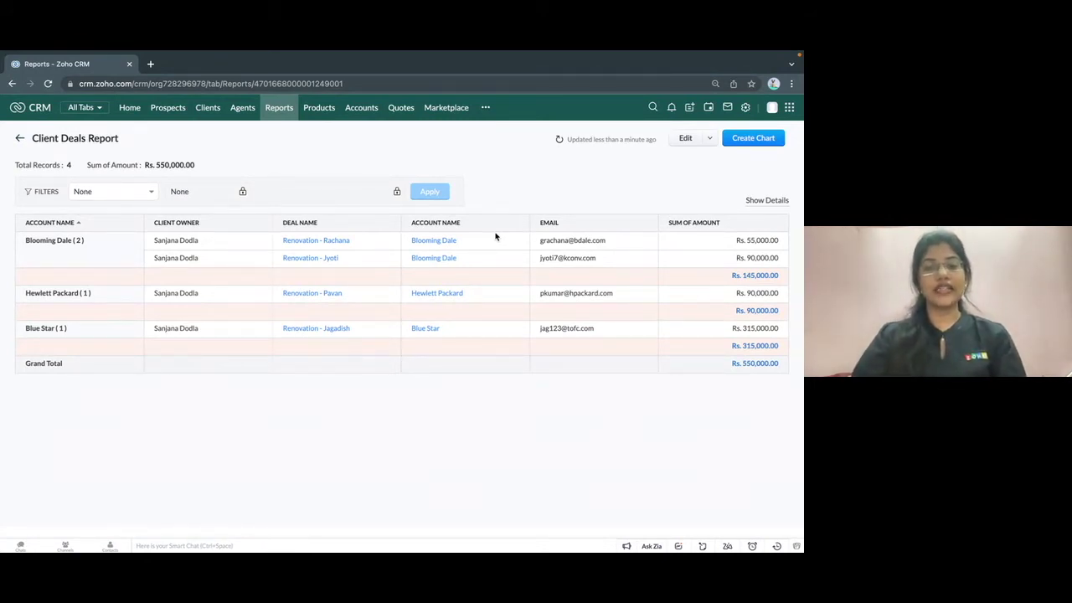
pyautogui.hotkey('ctrl', 'Left')
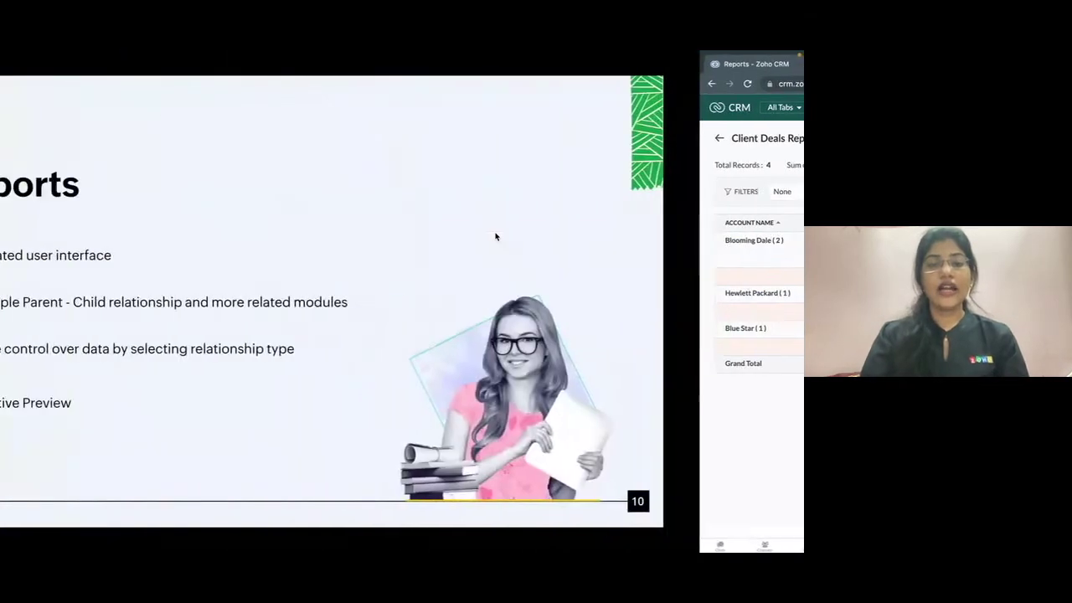
pyautogui.press('Right')
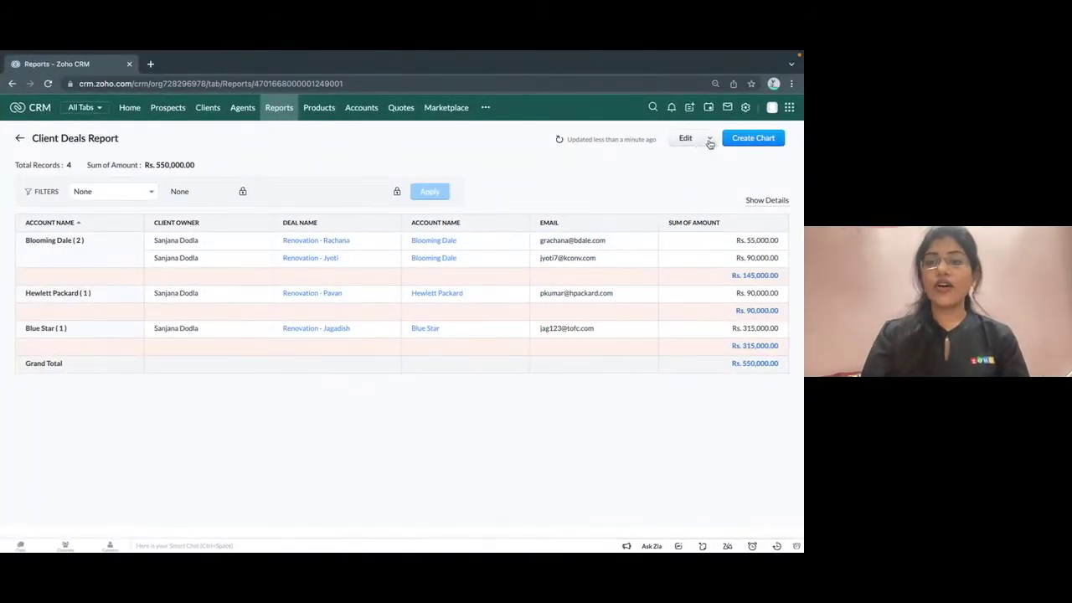
pyautogui.click(709, 140)
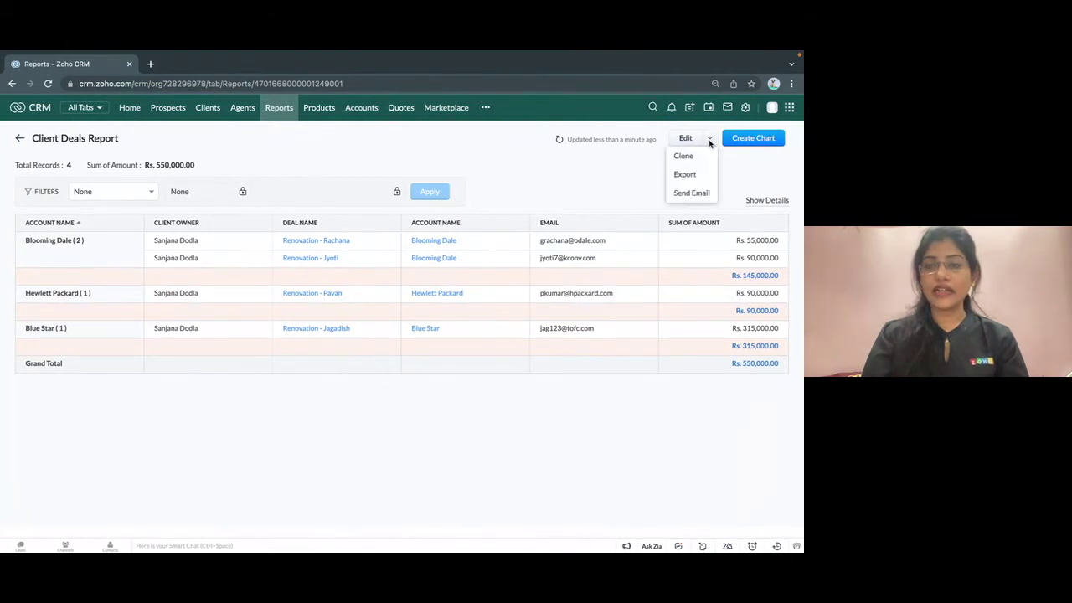
pyautogui.click(696, 174)
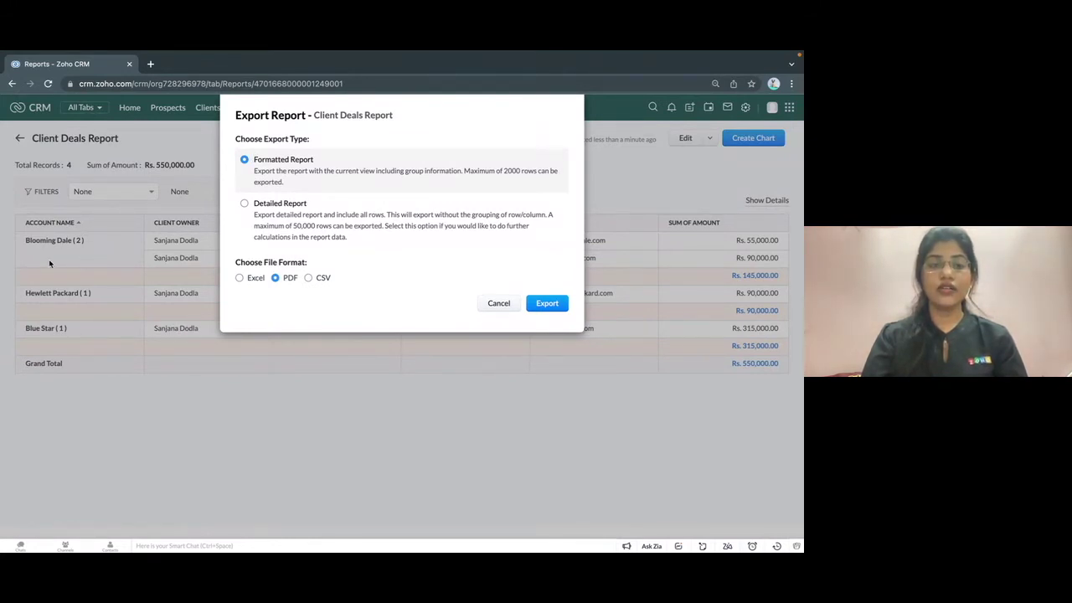
pyautogui.click(245, 205)
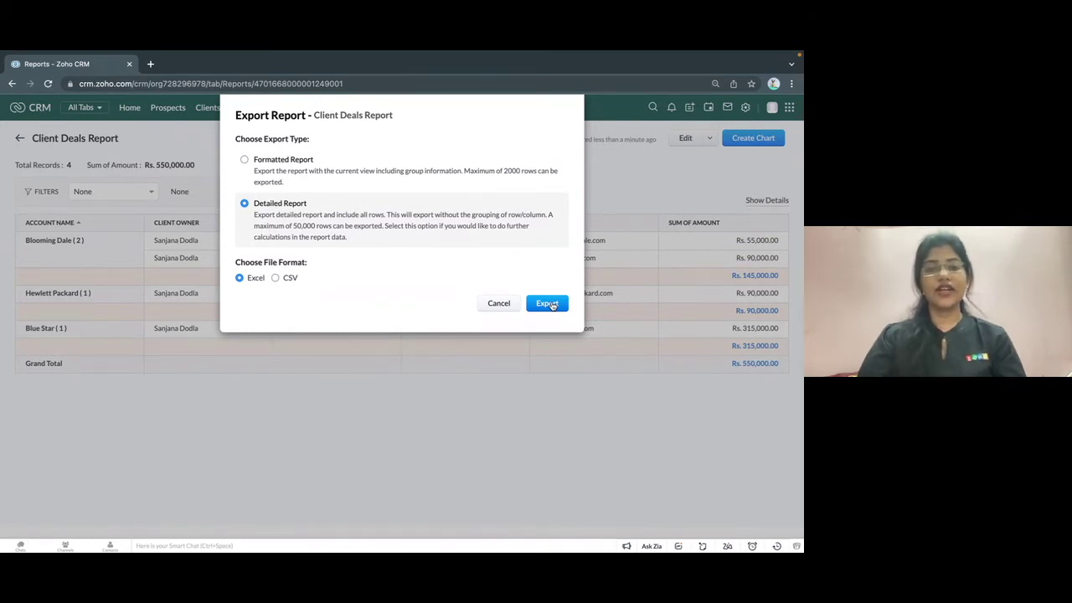
pyautogui.click(501, 304)
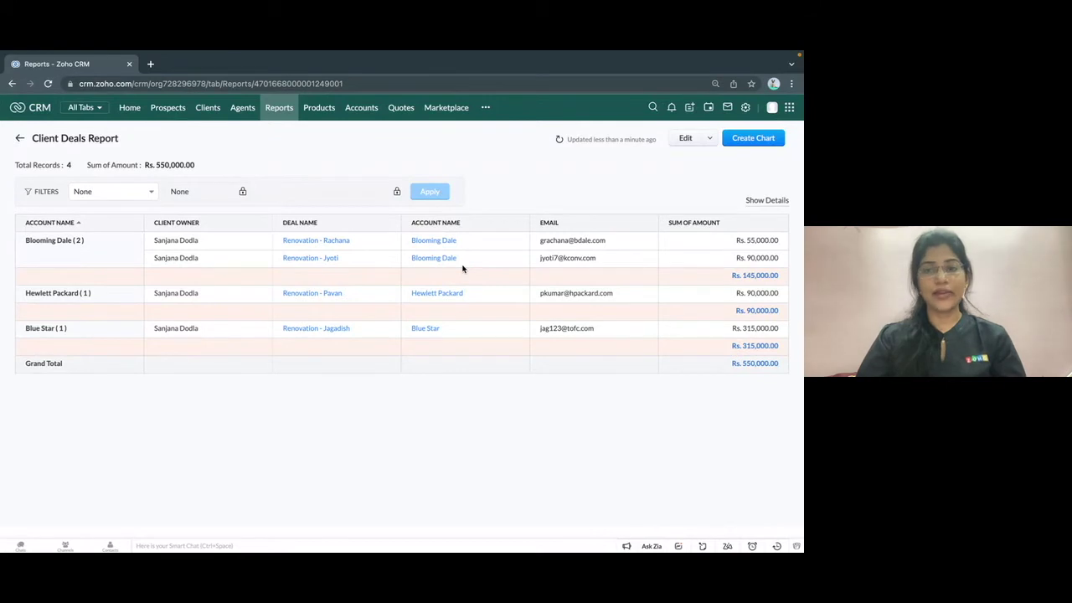
# Edit the Client Deals Report and join it with the Clients - Activities report.
pyautogui.click(682, 140)
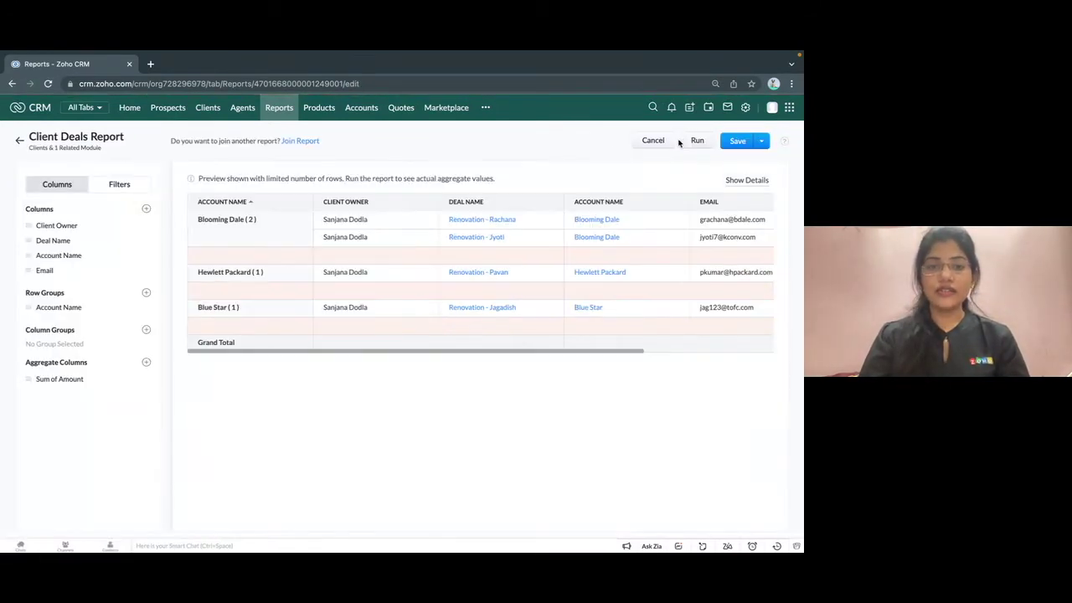
pyautogui.click(293, 141)
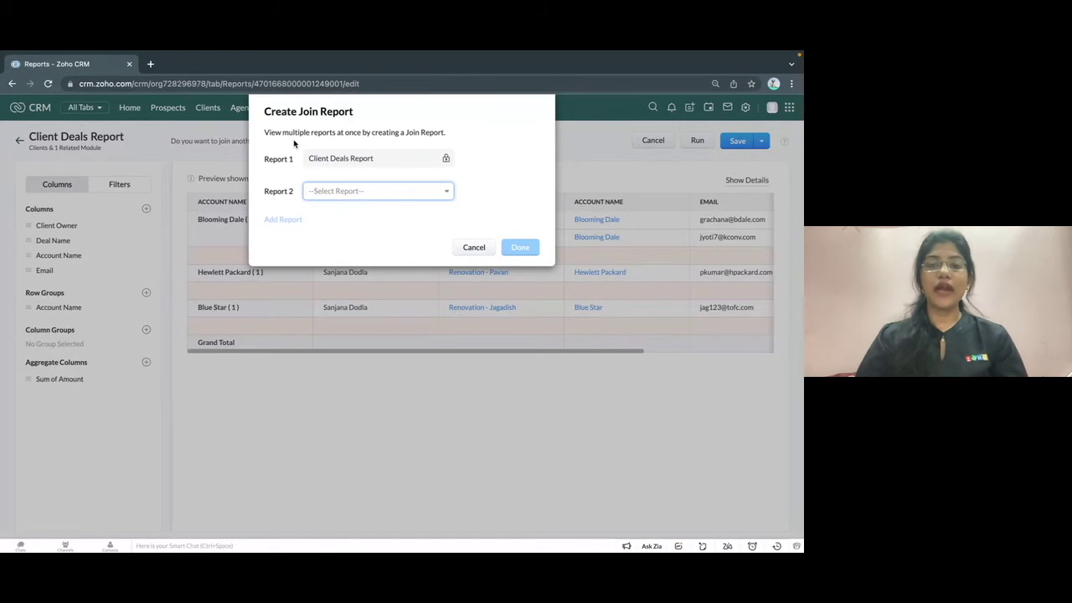
pyautogui.click(347, 195)
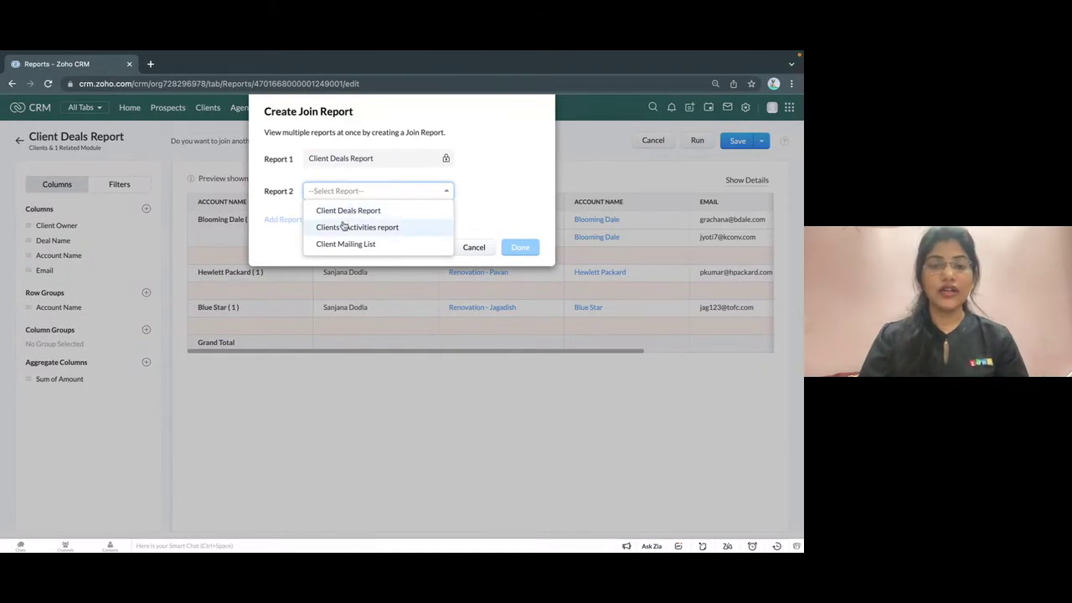
pyautogui.click(343, 227)
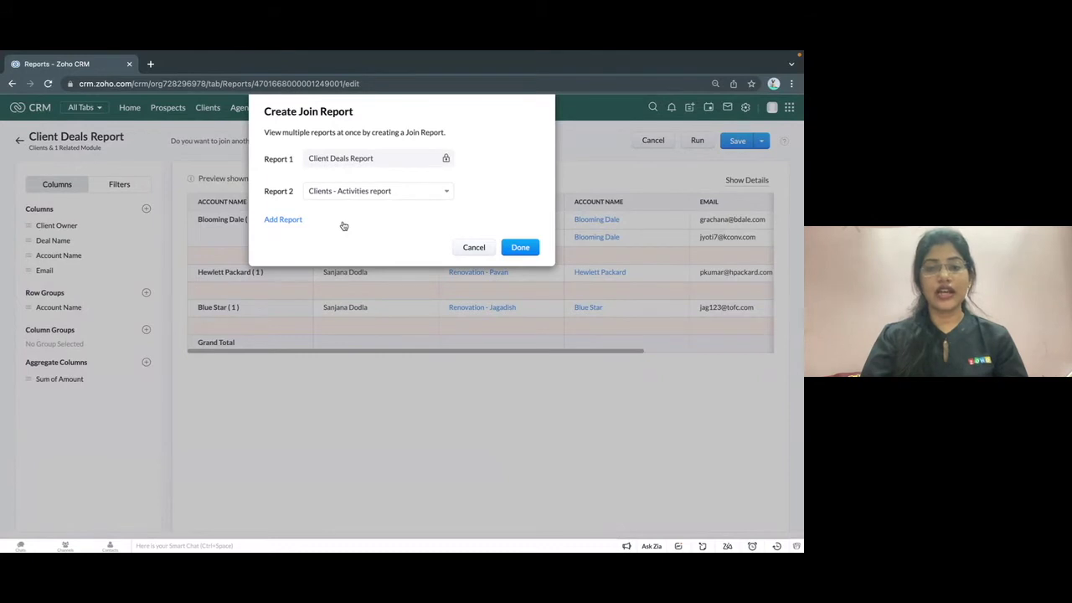
pyautogui.click(519, 247)
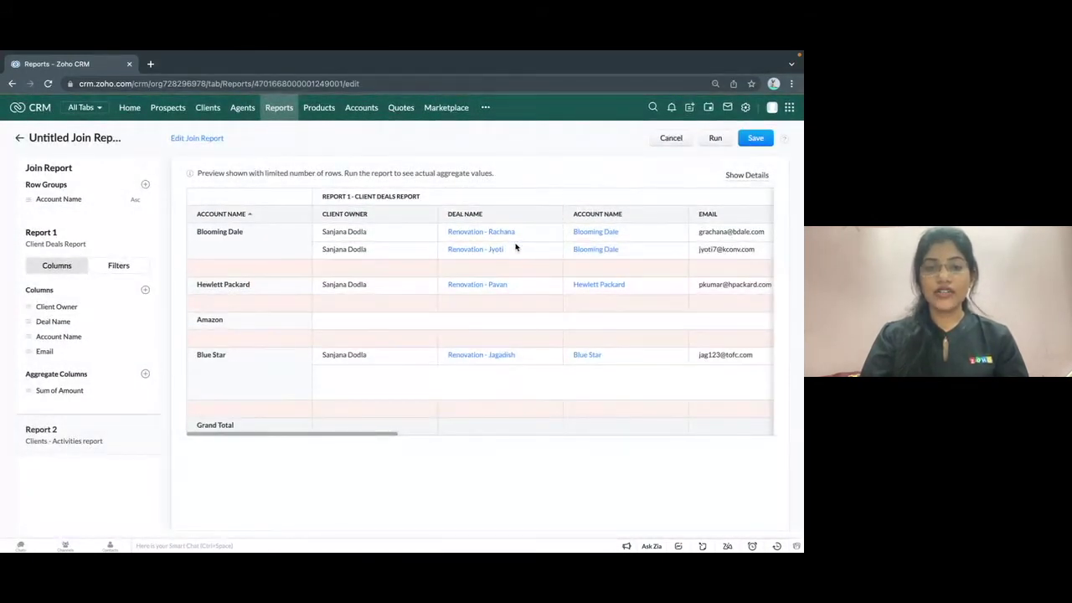
# Review the columns of both reports across the join preview and save the join report.
pyautogui.hscroll(5, 528, 305)
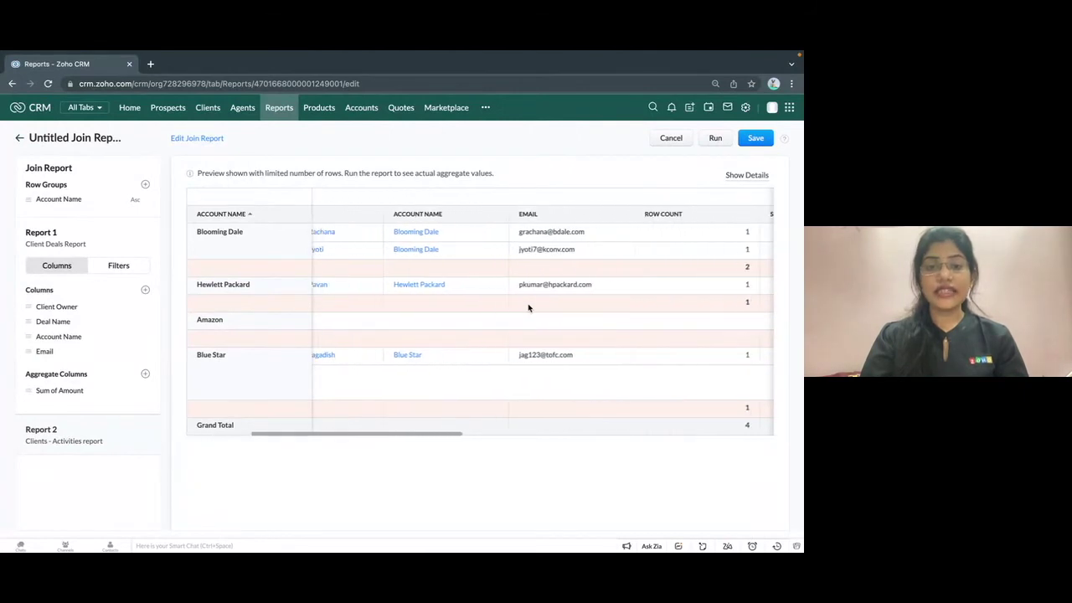
pyautogui.hscroll(5, 528, 308)
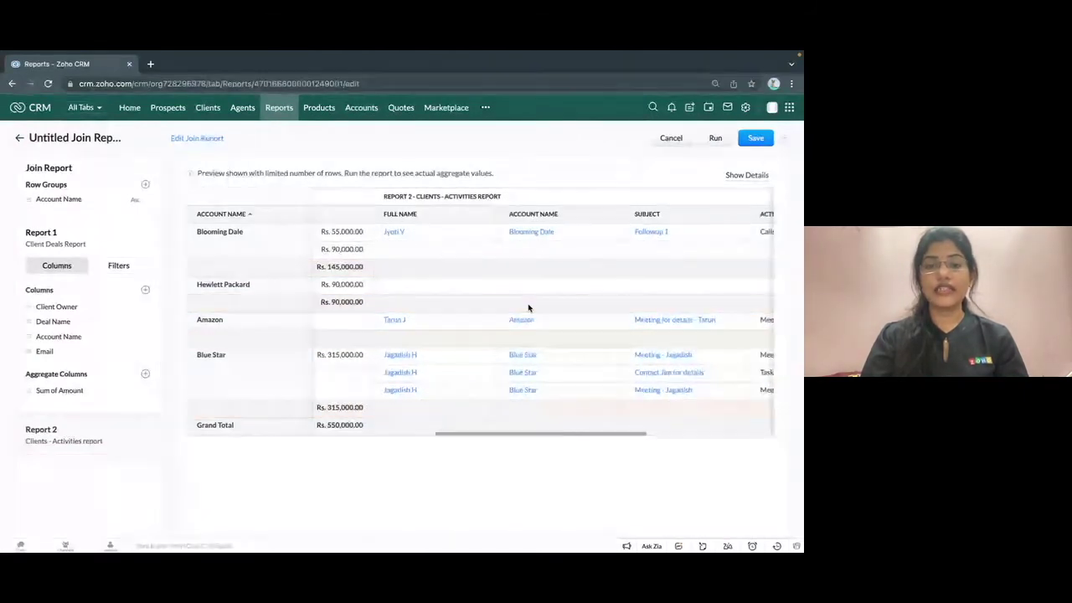
pyautogui.hscroll(-10, 528, 308)
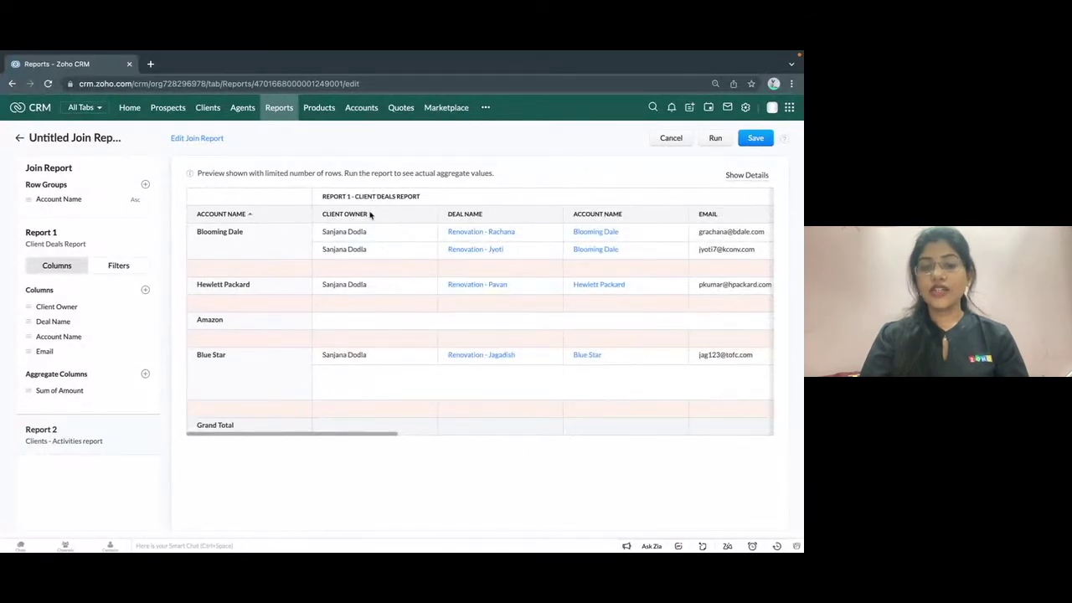
pyautogui.hscroll(3, 377, 267)
pyautogui.hscroll(3, 457, 267)
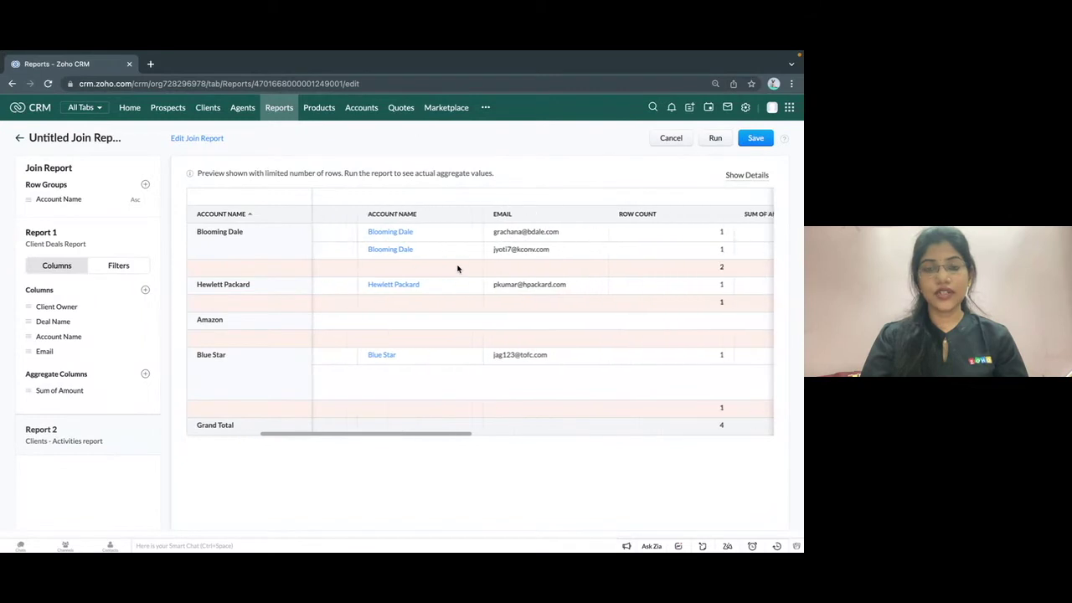
pyautogui.hscroll(6, 458, 268)
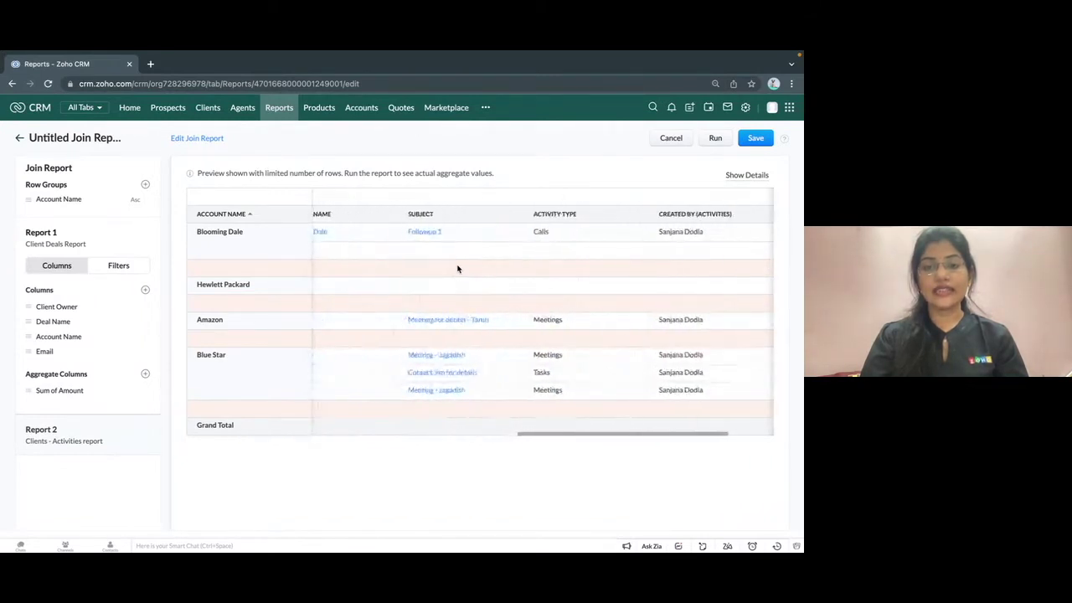
pyautogui.hscroll(-1, 458, 268)
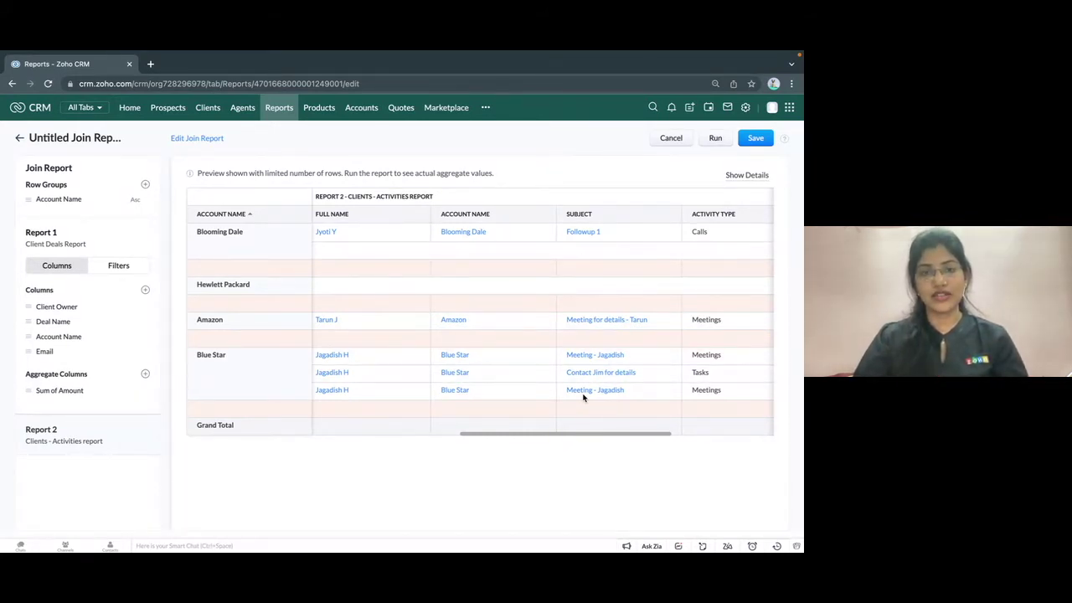
pyautogui.click(755, 139)
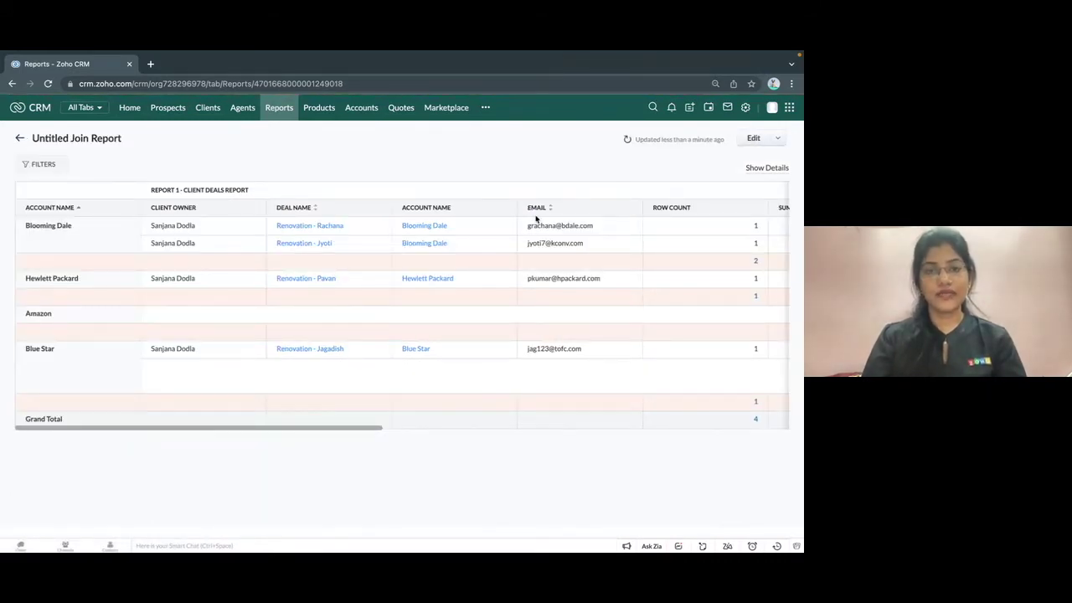
pyautogui.hotkey('ctrl', 'Left')
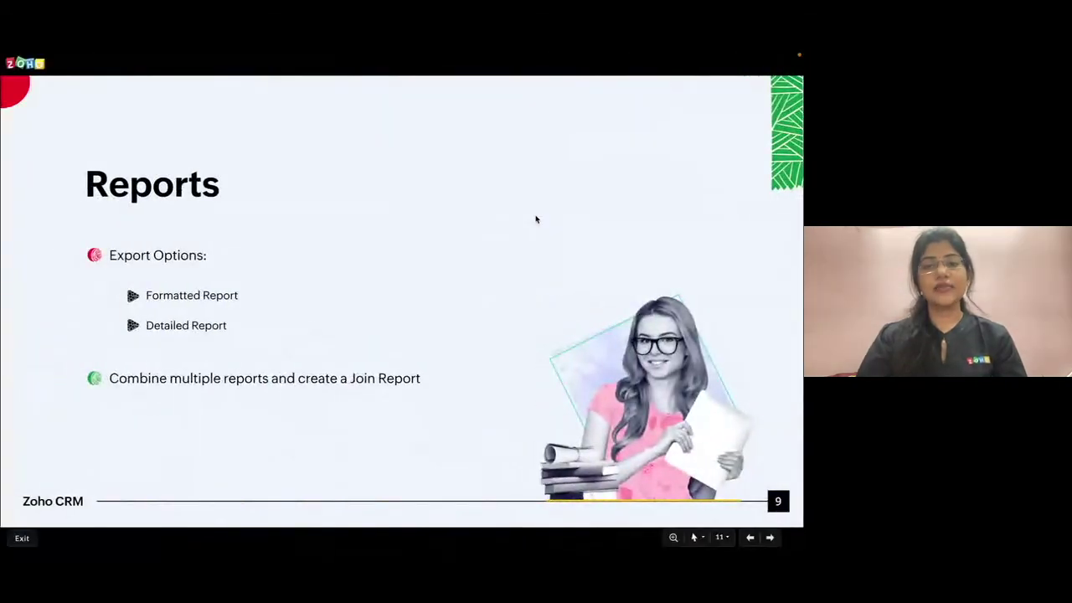
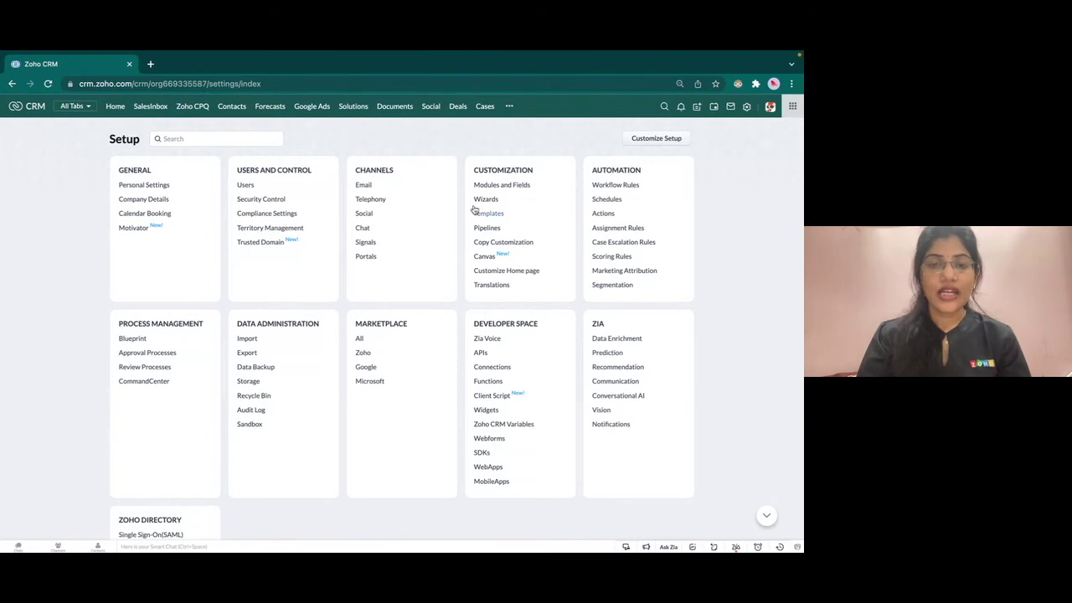
# Open the email sharing preferences in the email channel settings and set the Manager role's sharing to Public.
pyautogui.click(364, 186)
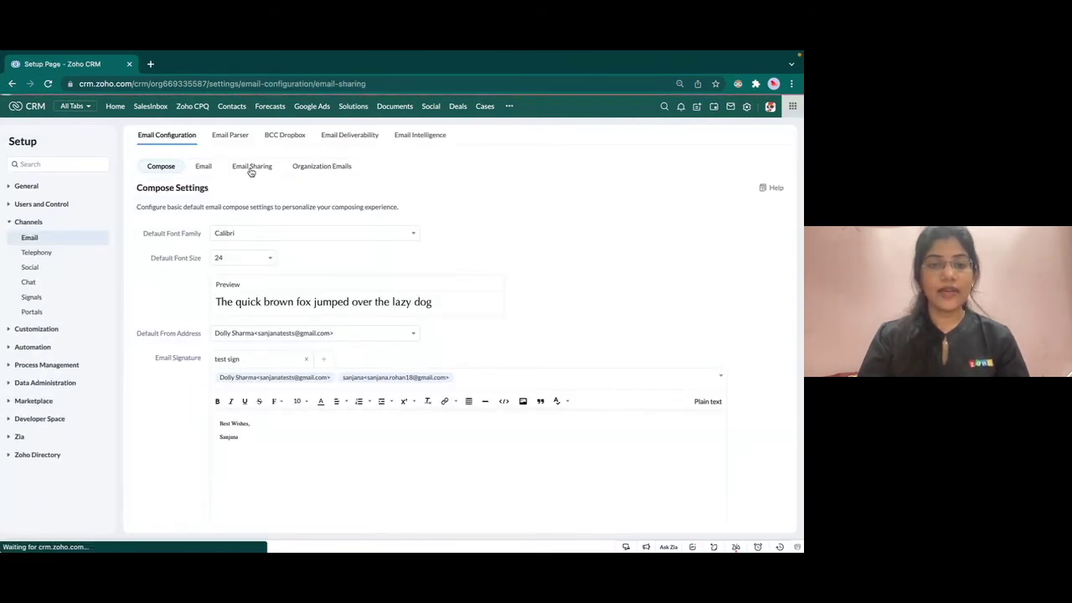
pyautogui.click(249, 169)
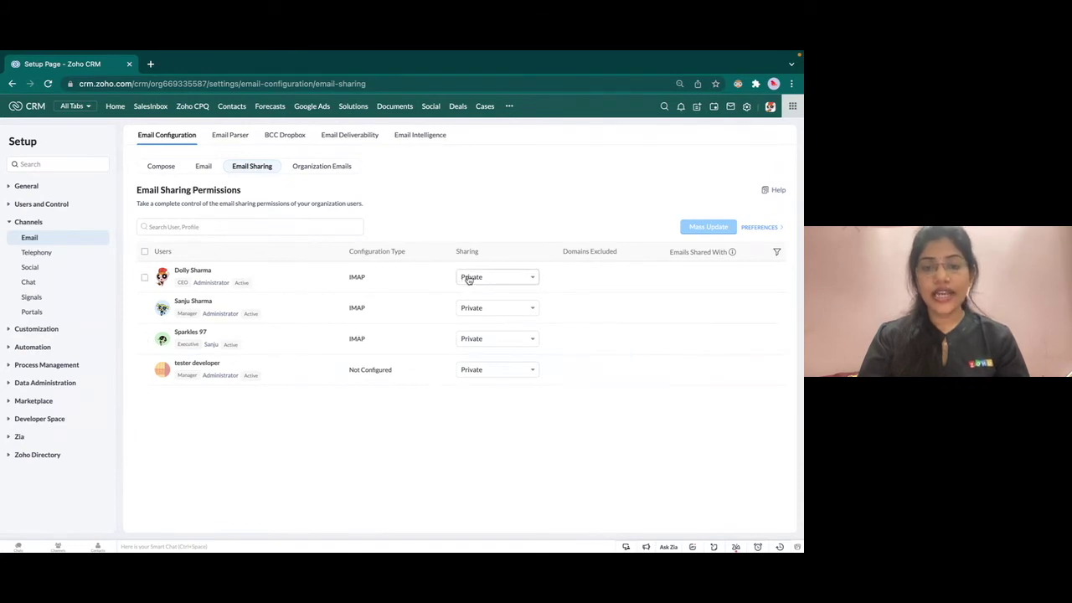
pyautogui.click(754, 227)
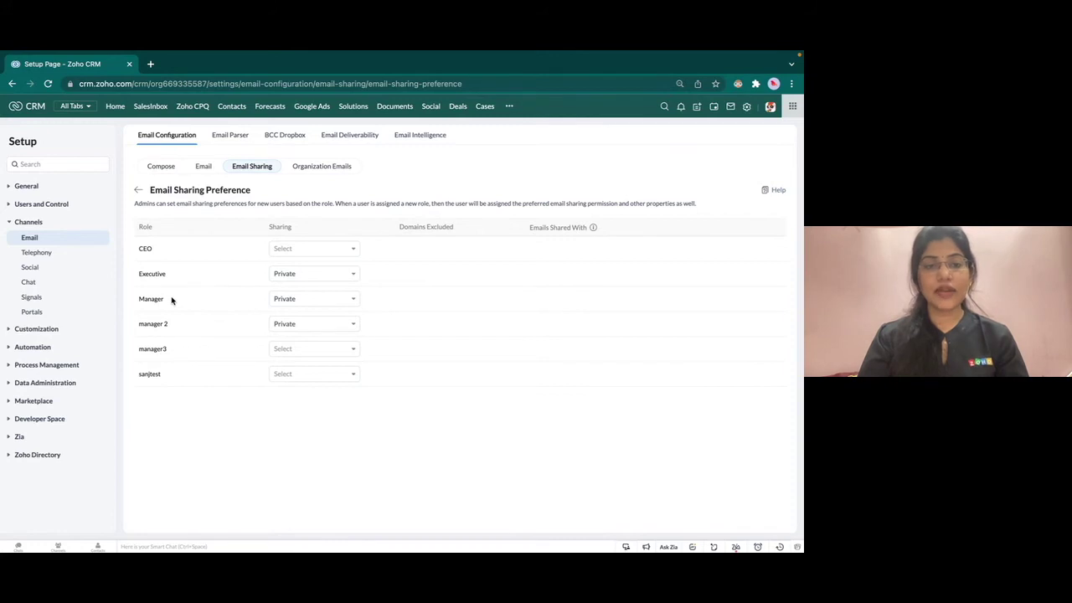
pyautogui.click(302, 304)
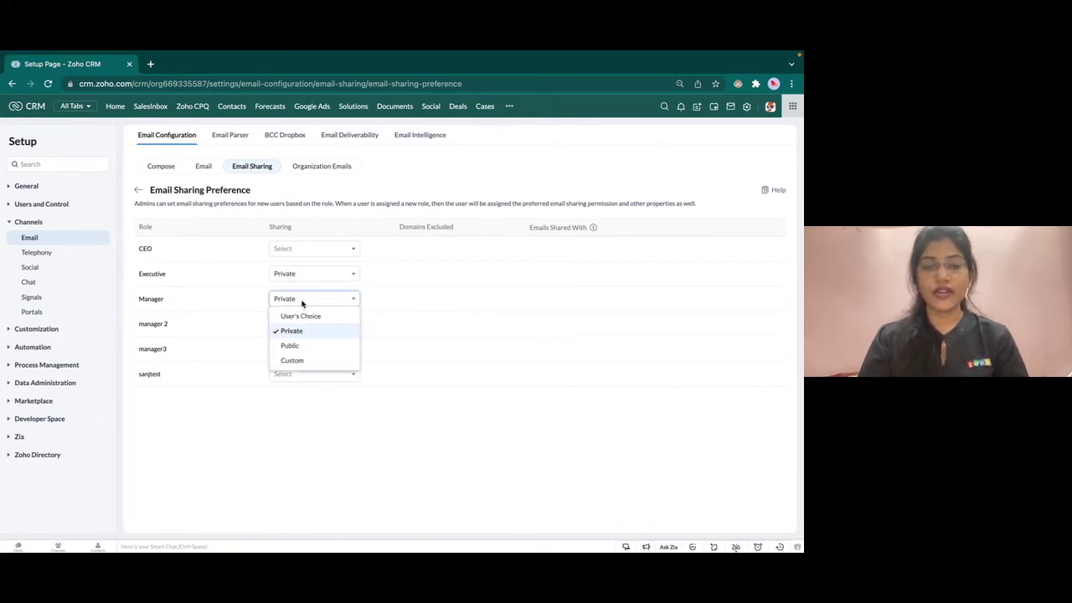
pyautogui.click(295, 347)
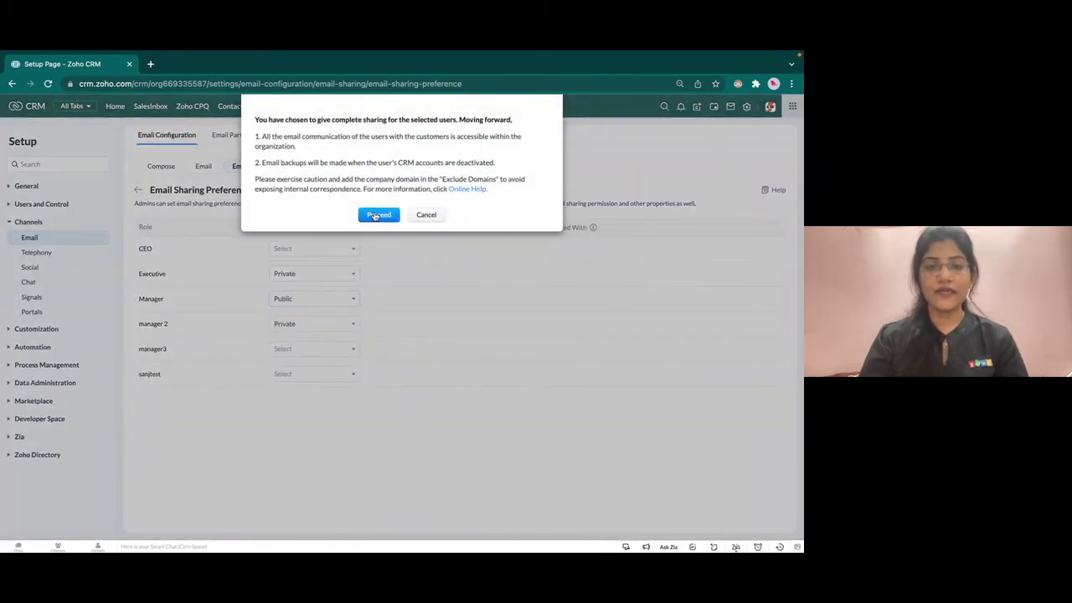
pyautogui.click(378, 215)
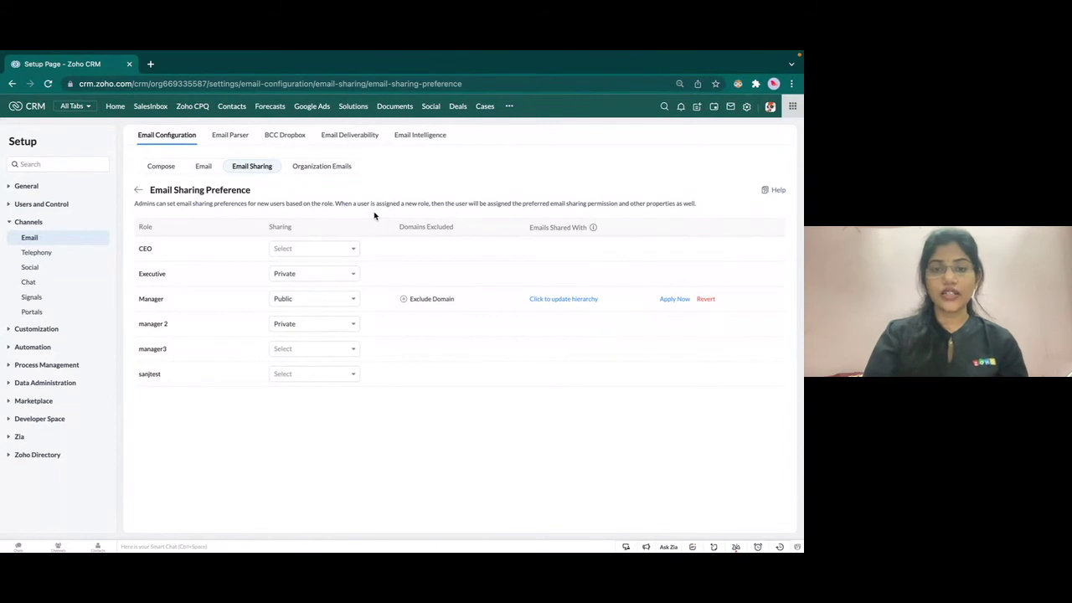
# Exclude the domain zylker.com for the Manager role and apply the sharing preference to new and existing users.
pyautogui.click(415, 302)
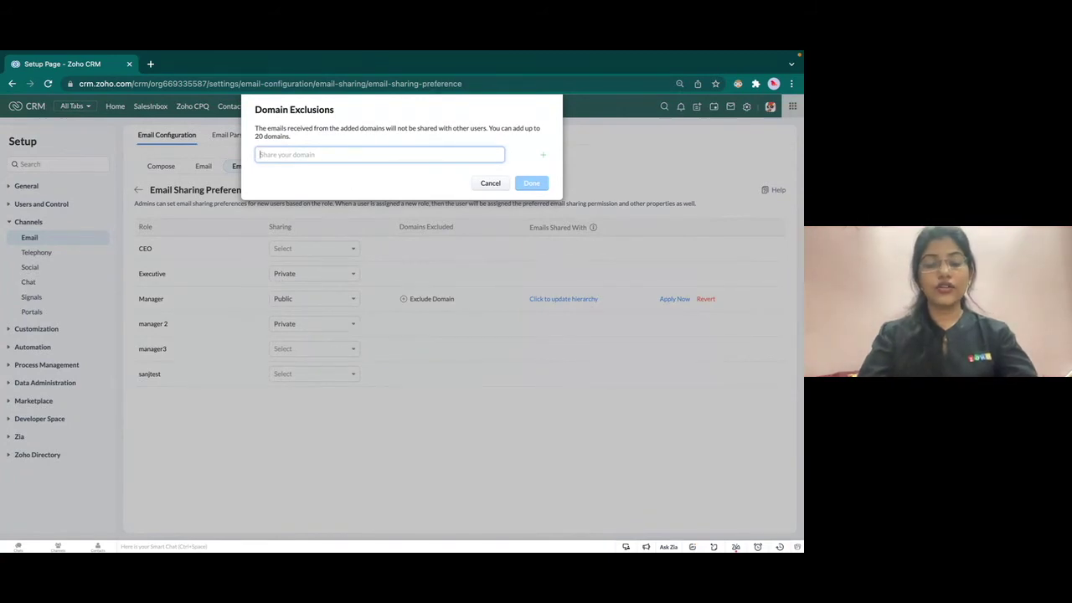
pyautogui.write('zylker.com')
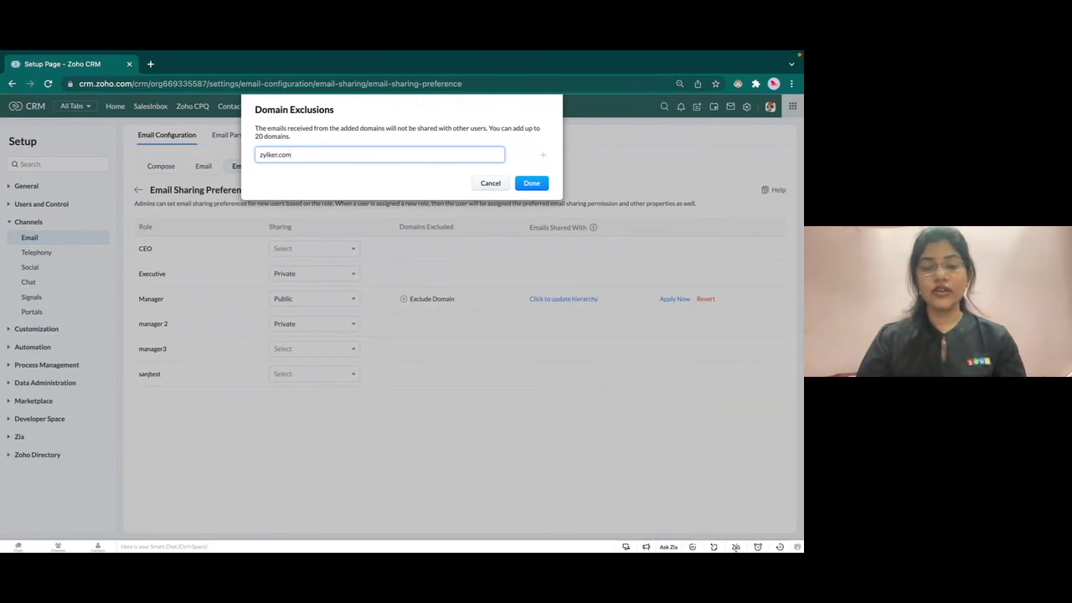
pyautogui.click(538, 182)
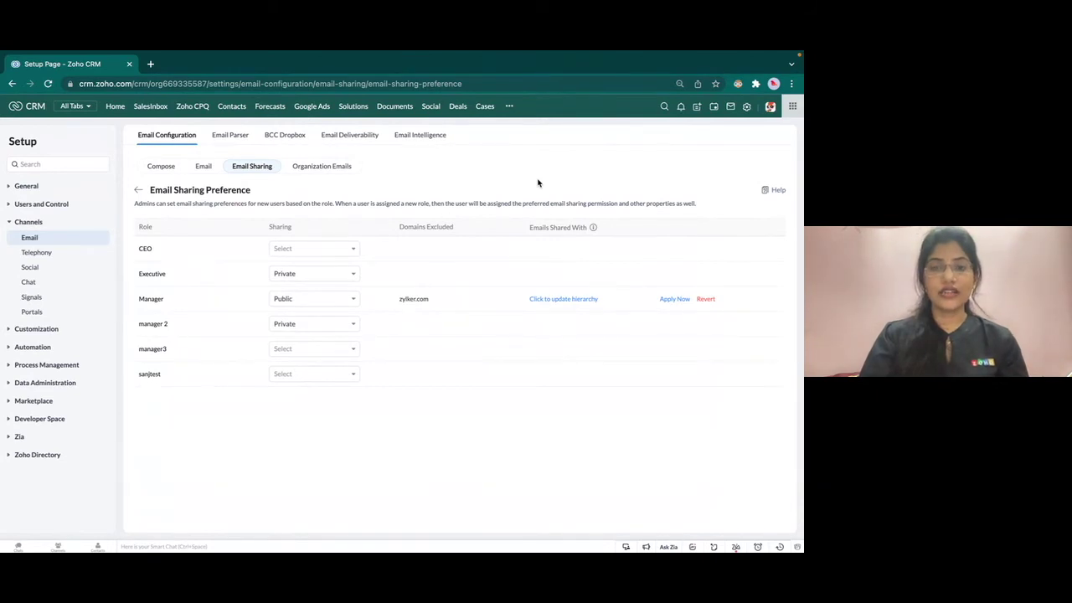
pyautogui.click(672, 300)
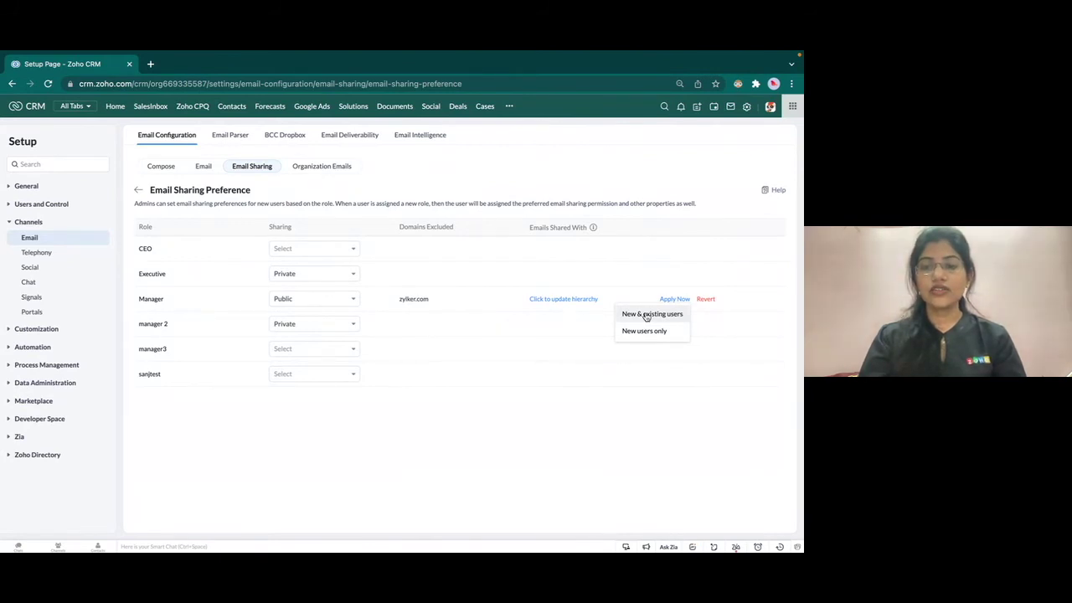
pyautogui.click(645, 315)
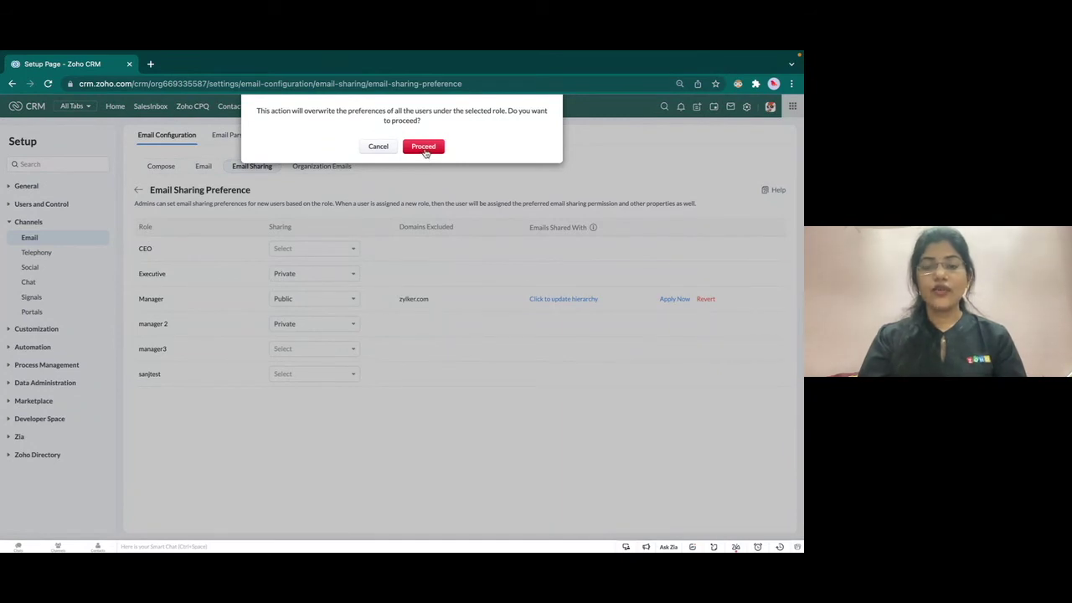
pyautogui.click(424, 147)
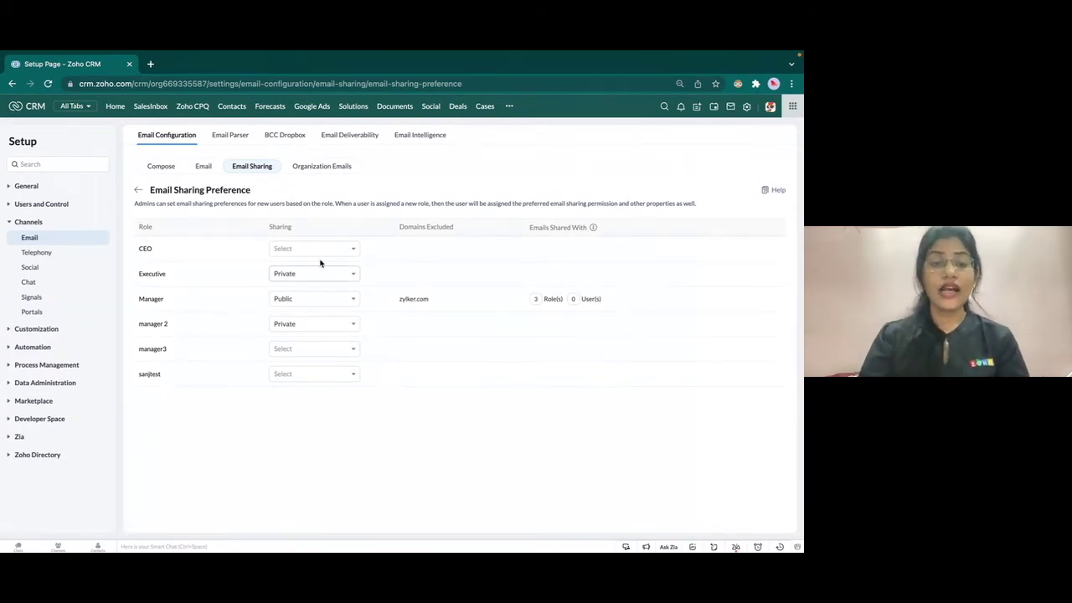
# Mass update the IMAP-configured Manager and Executive users to remove the existing excluded domain zylker.com, then refresh the sharing permissions.
pyautogui.click(137, 192)
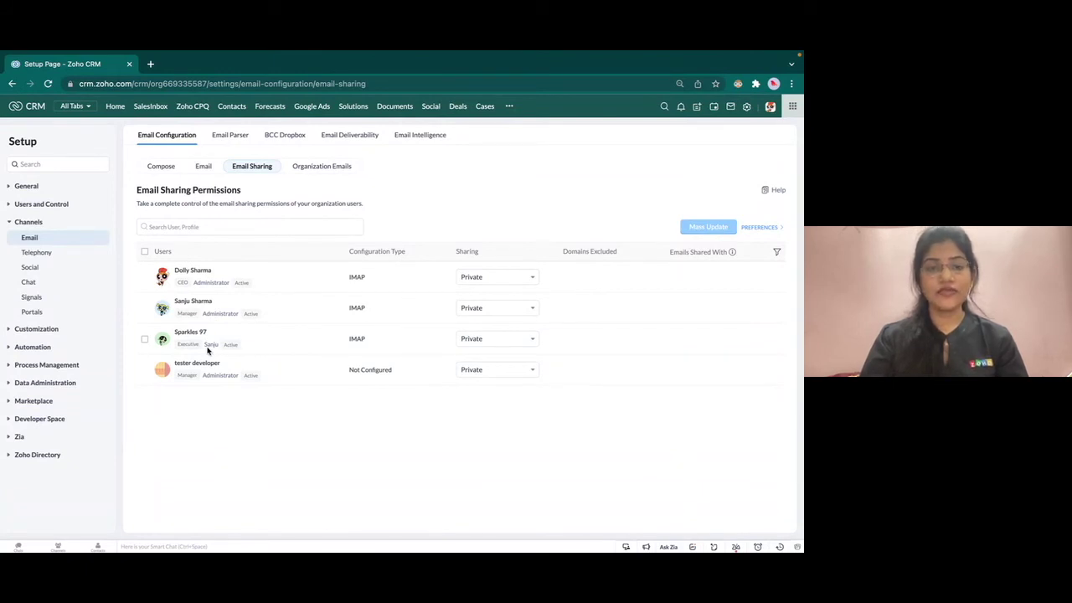
pyautogui.click(144, 308)
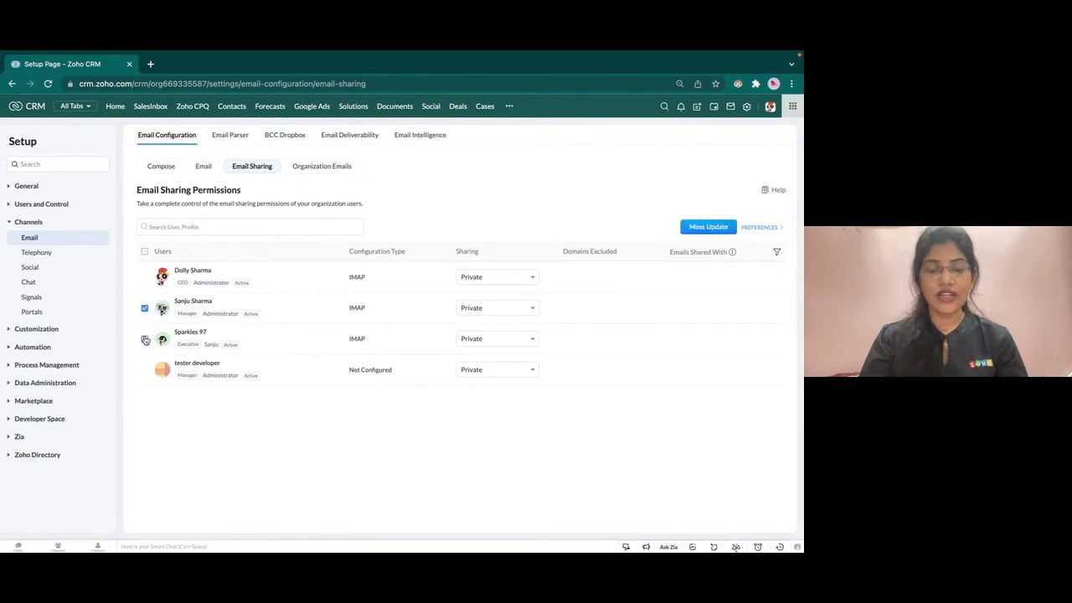
pyautogui.click(144, 339)
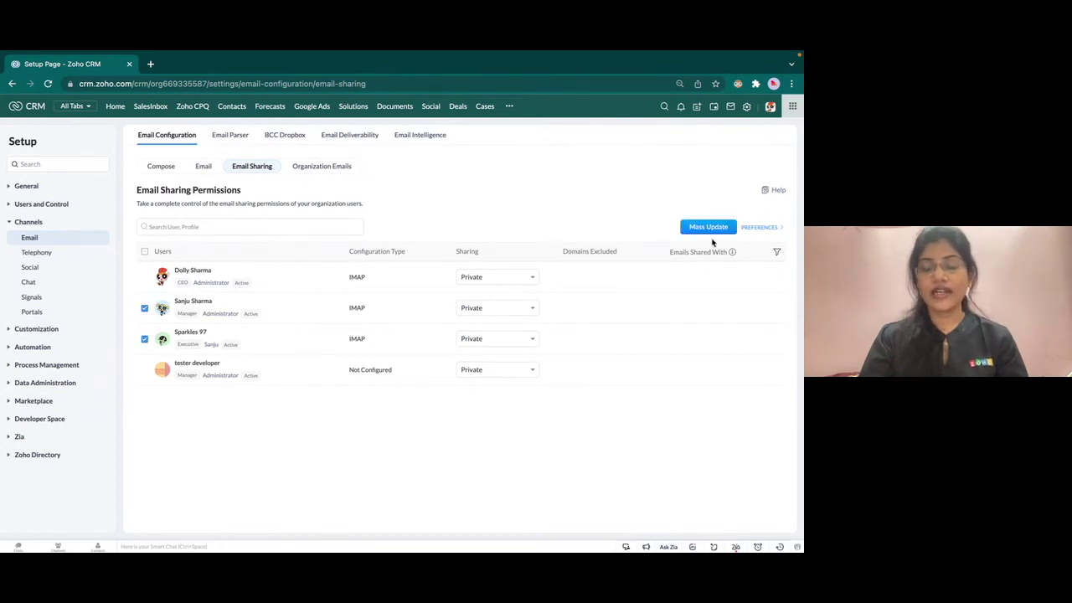
pyautogui.click(710, 229)
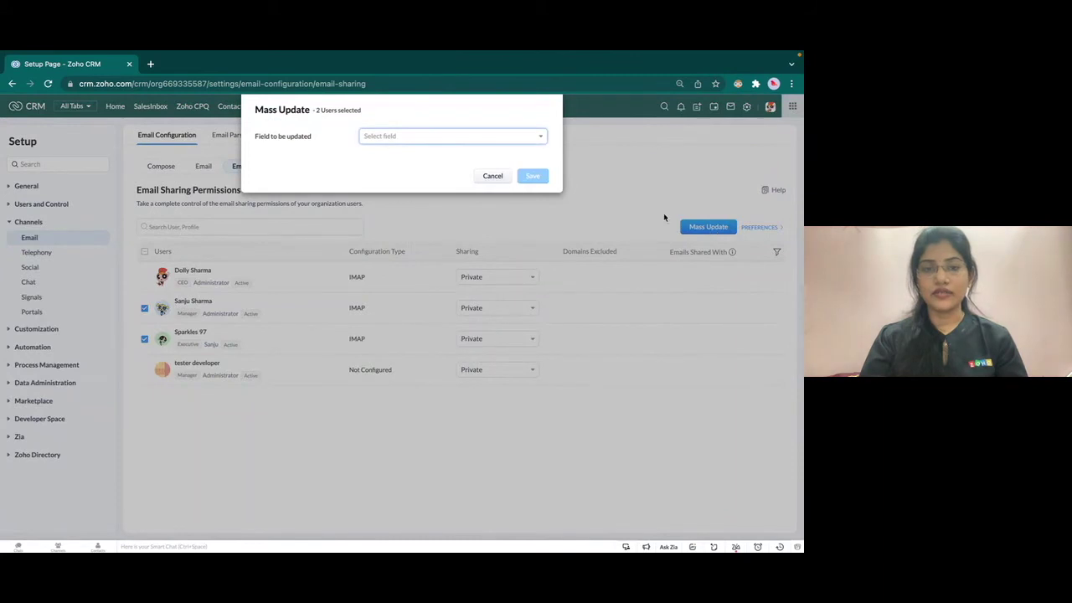
pyautogui.click(459, 140)
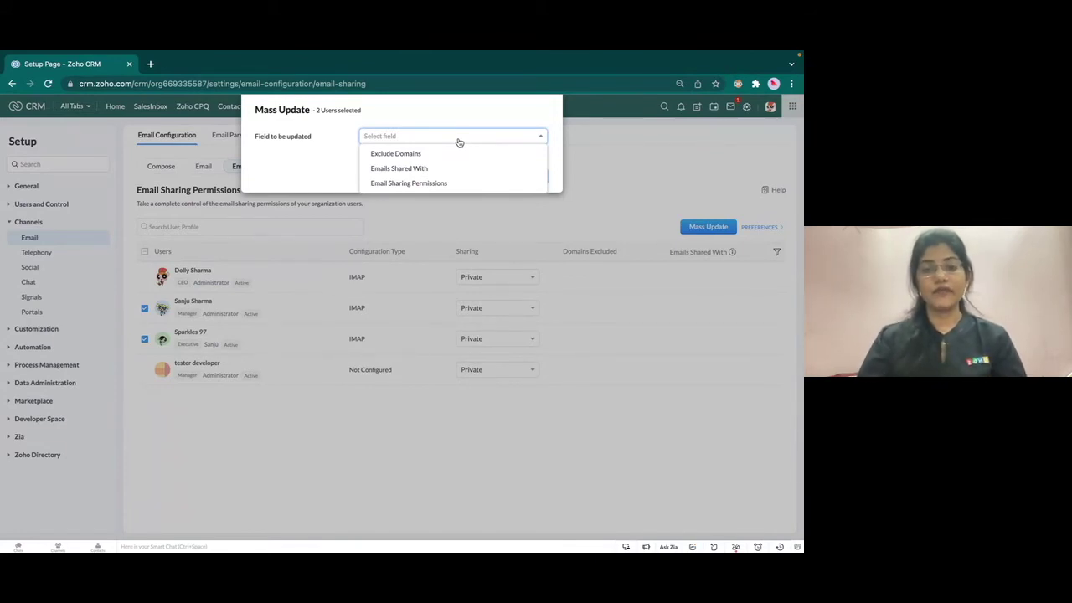
pyautogui.click(418, 153)
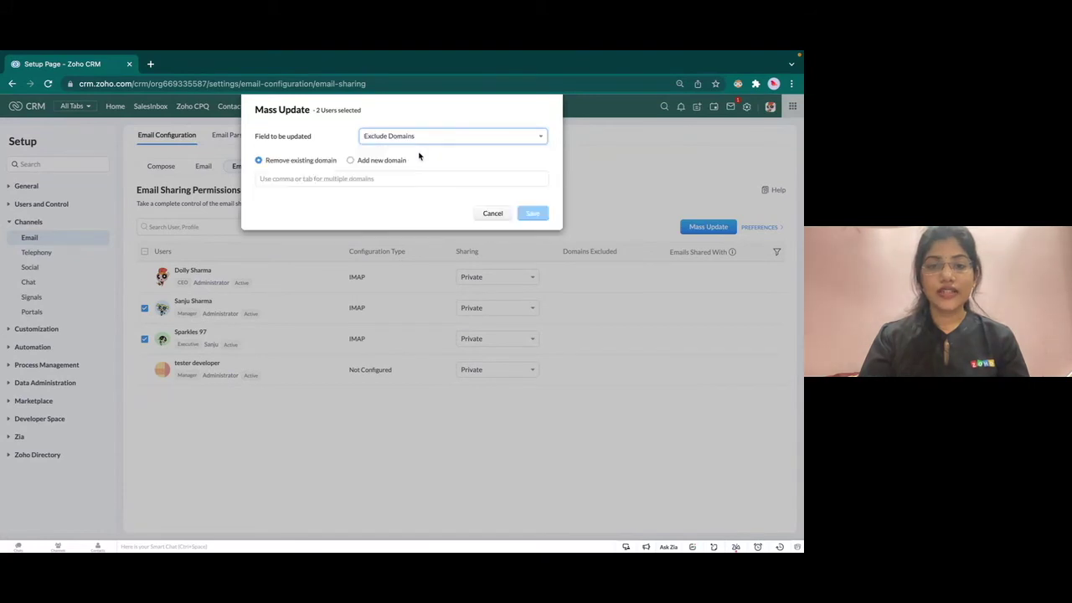
pyautogui.click(353, 178)
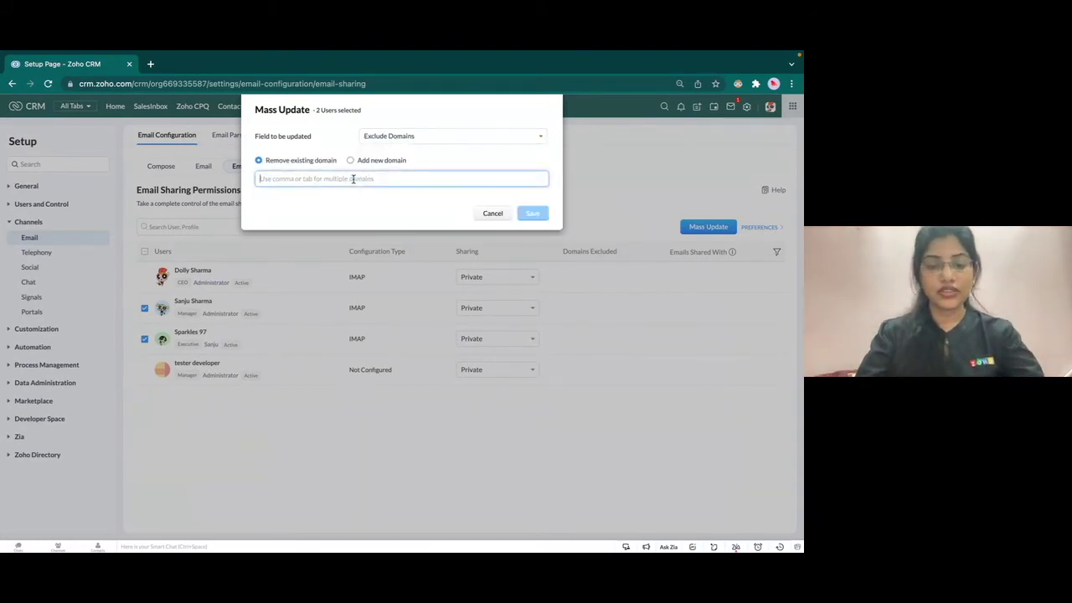
pyautogui.write('zylker.com')
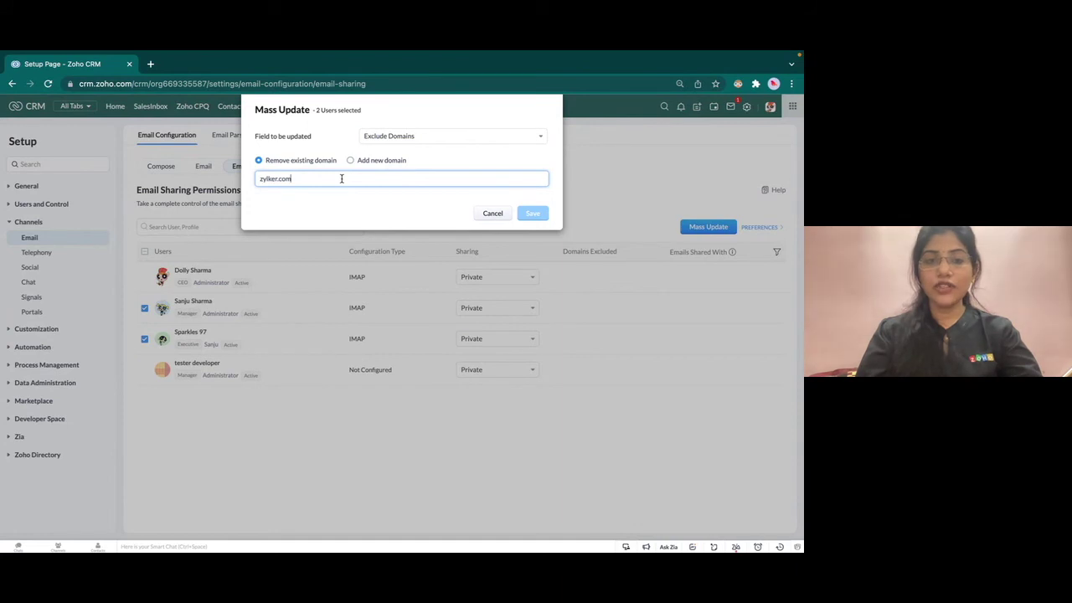
pyautogui.press('Return')
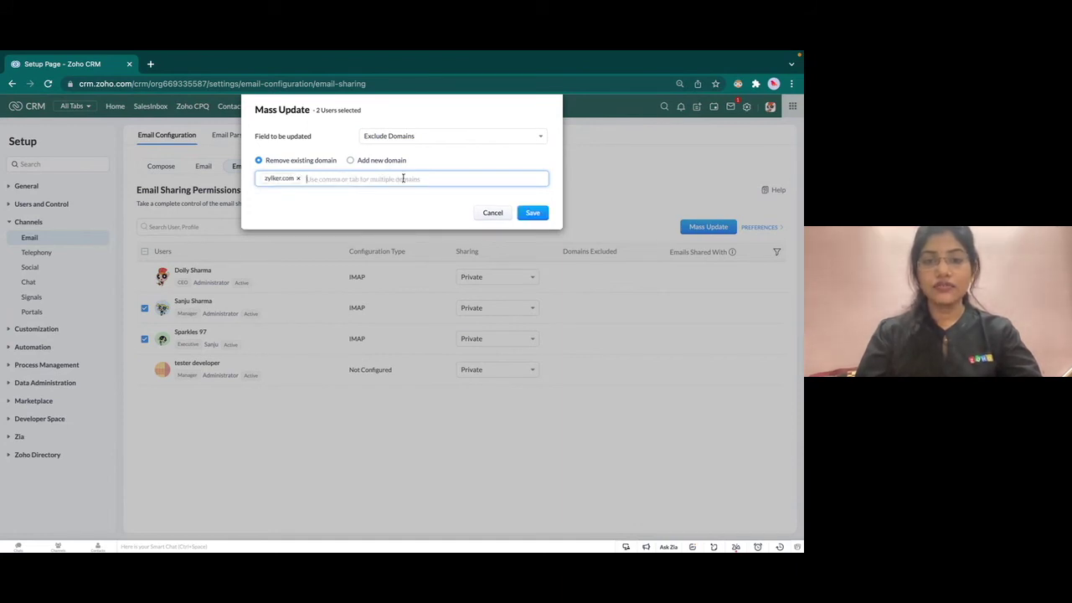
pyautogui.click(533, 215)
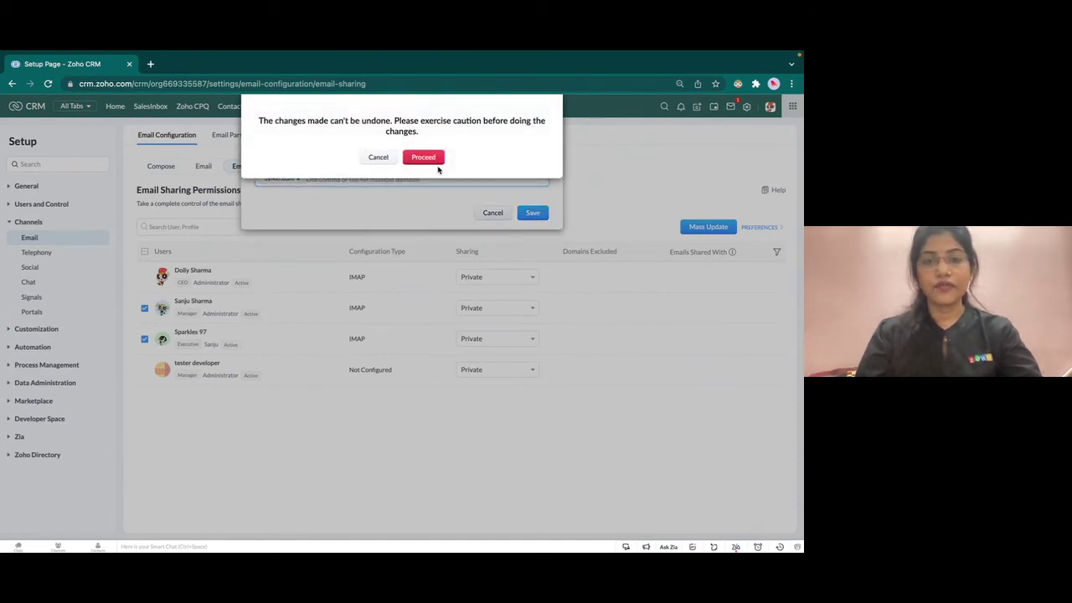
pyautogui.click(426, 160)
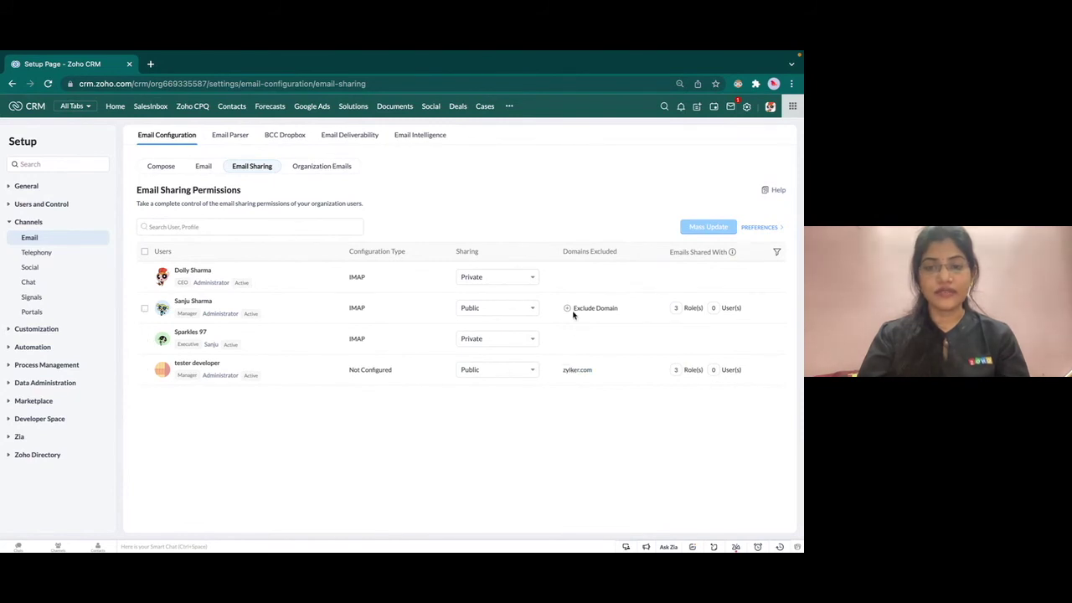
pyautogui.click(48, 84)
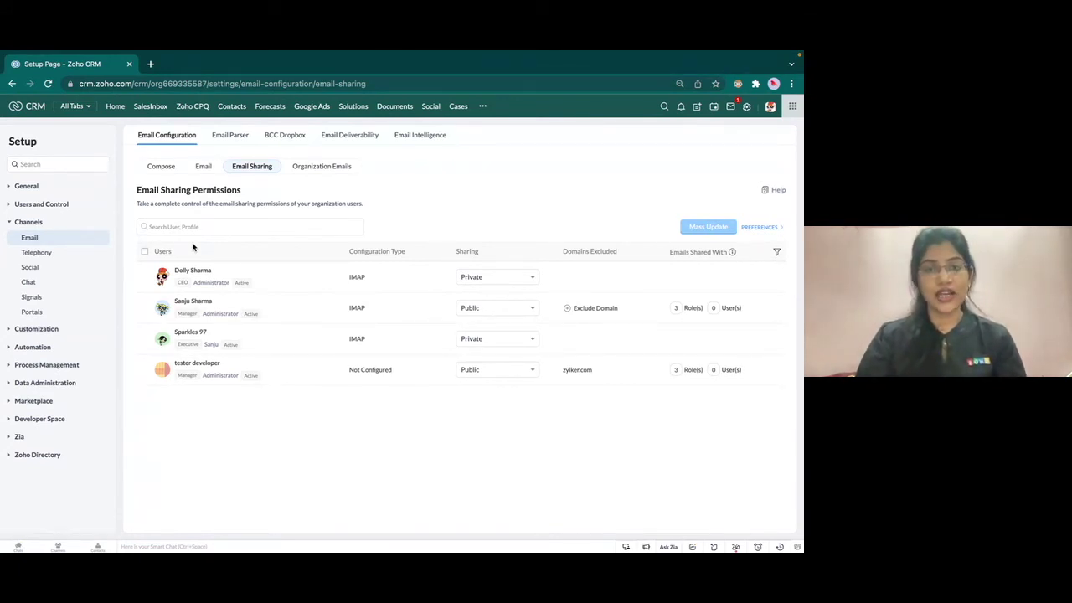
# In the CRM account showing the join report, set the default email compose font to Lucida Sans Unicode, size 12.
pyautogui.click(754, 231)
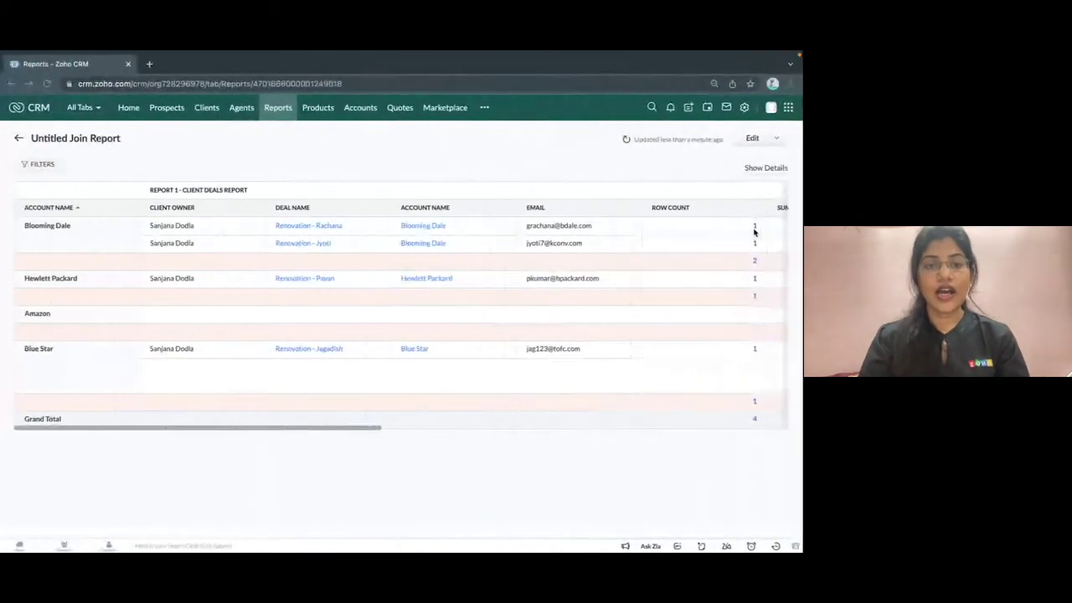
pyautogui.click(745, 110)
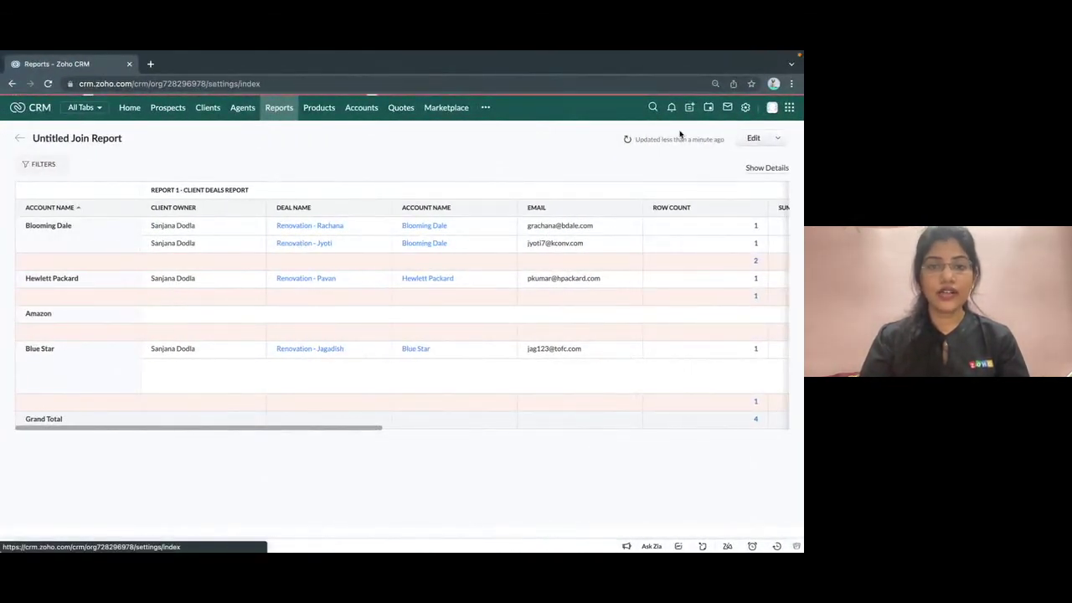
pyautogui.click(489, 198)
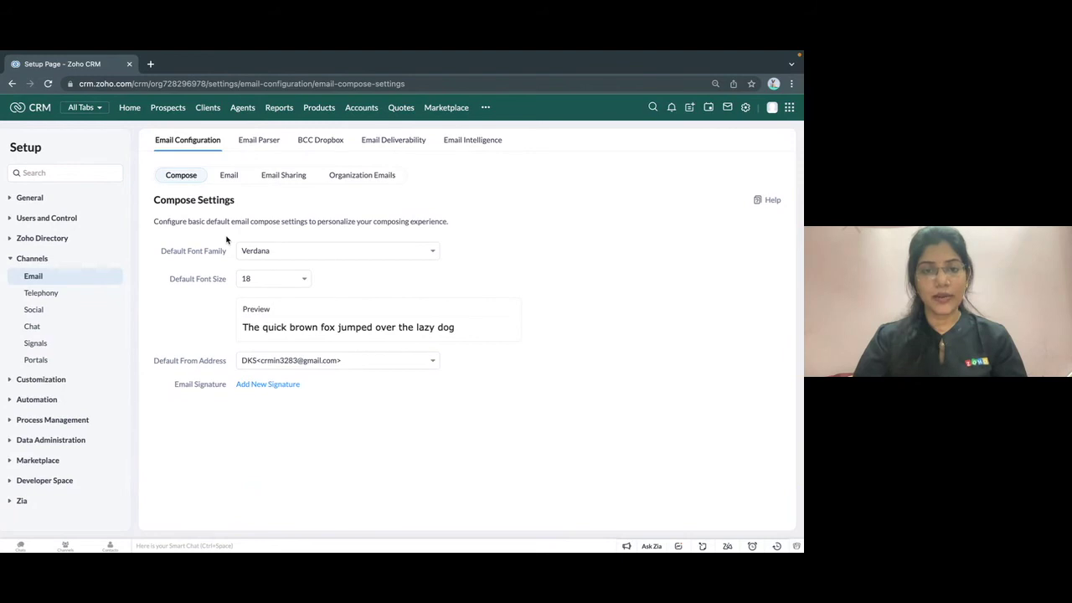
pyautogui.click(299, 254)
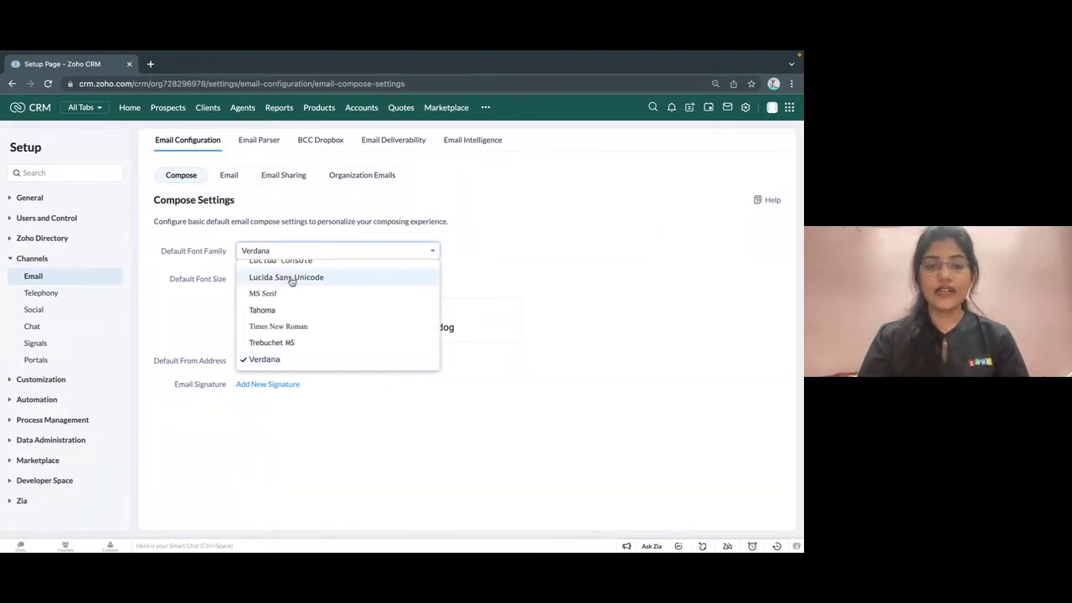
pyautogui.click(292, 280)
pyautogui.click(291, 280)
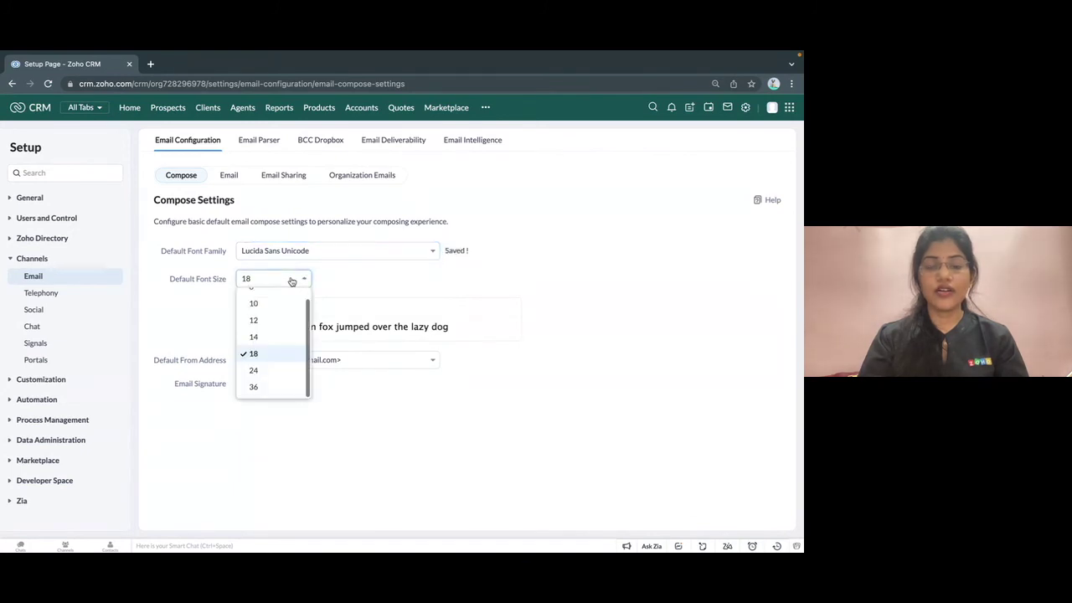
pyautogui.click(271, 319)
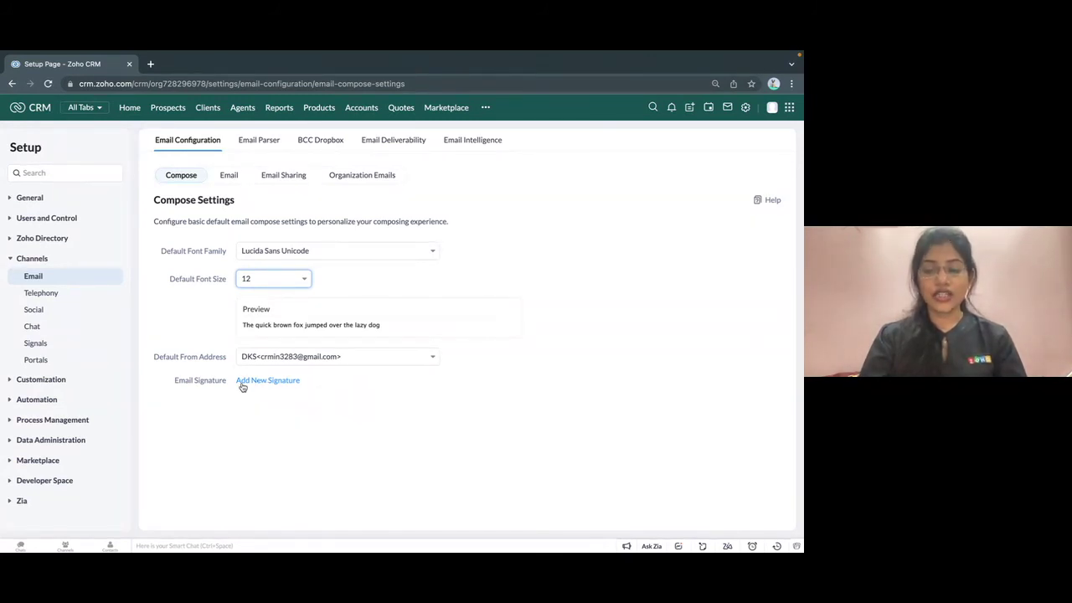
# Add a new email signature named My Sign and assign it to both listed email addresses.
pyautogui.click(242, 382)
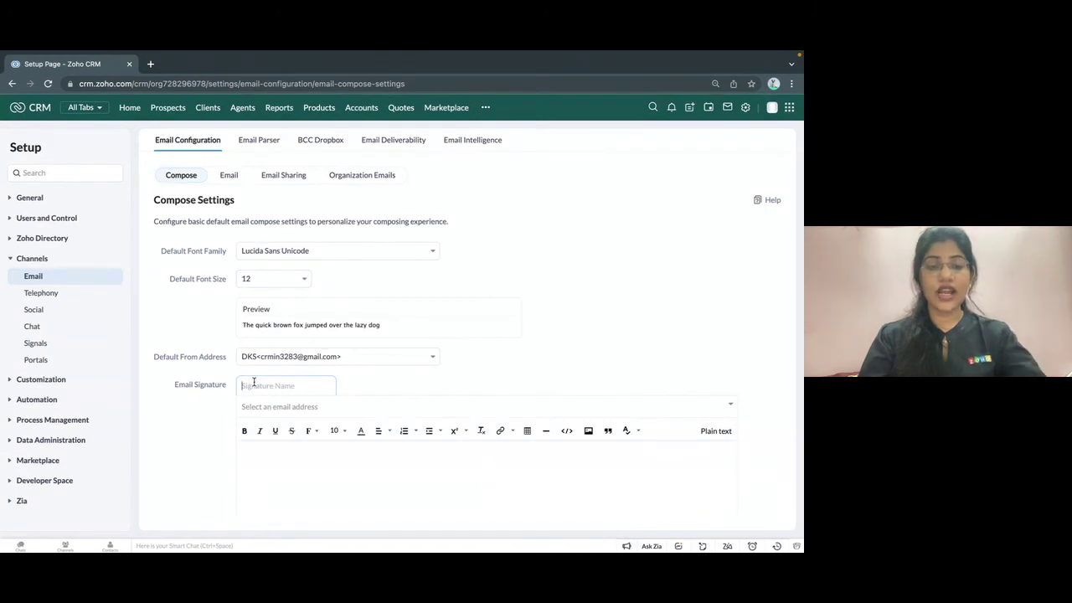
pyautogui.write('My Sign')
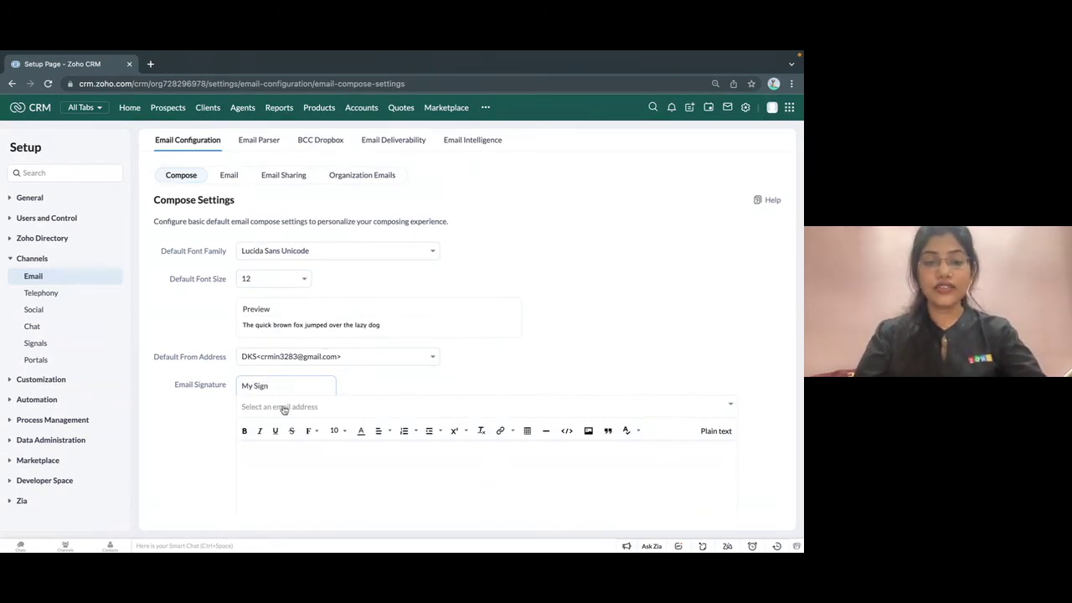
pyautogui.scroll(-2, 285, 409)
pyautogui.click(306, 316)
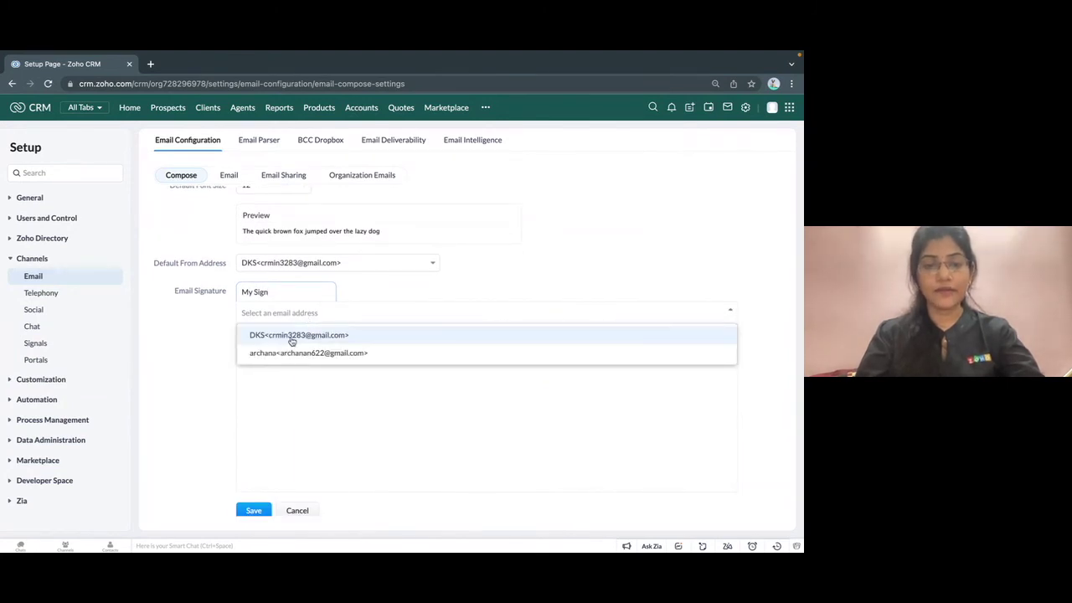
pyautogui.click(291, 337)
pyautogui.click(288, 337)
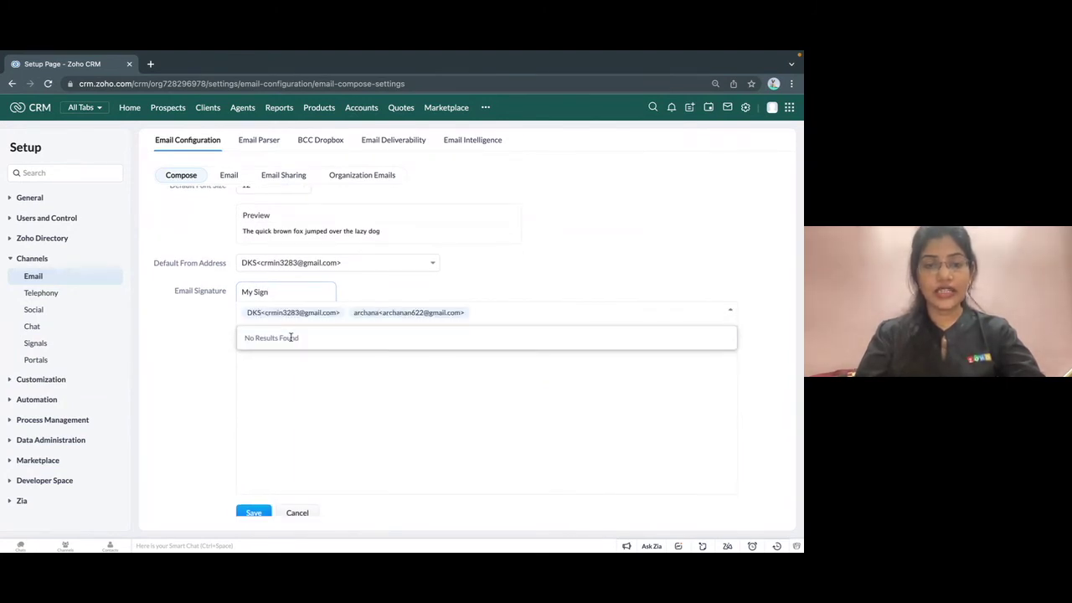
# Enter "Best Wishes," followed by the sender's first name as the signature content and save the signature.
pyautogui.click(303, 380)
pyautogui.write('Best W')
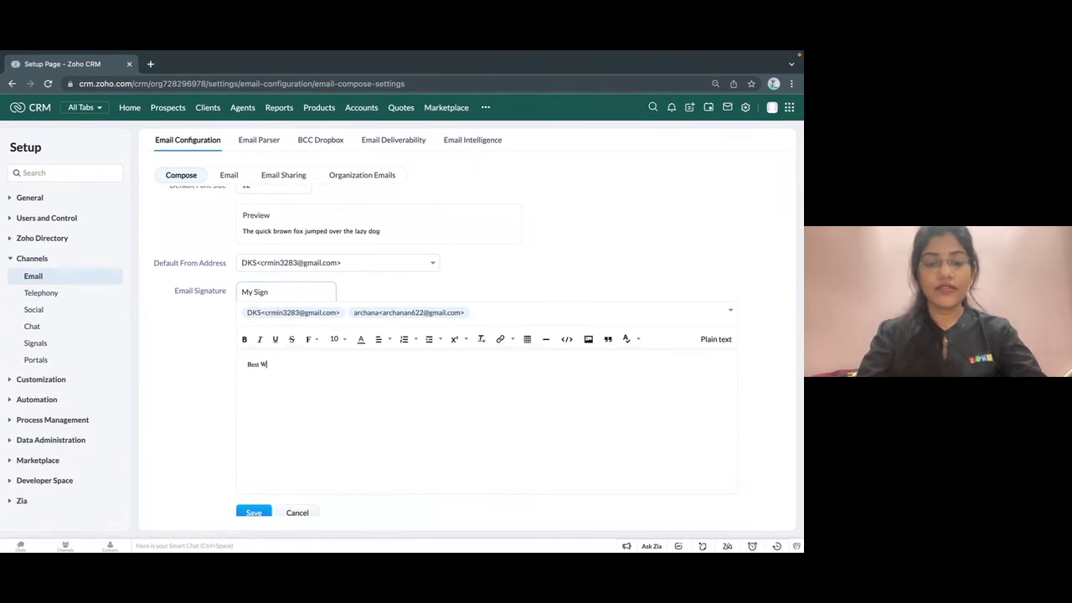
pyautogui.write('ishes, Sanjana')
pyautogui.scroll(-1, 371, 383)
pyautogui.click(252, 497)
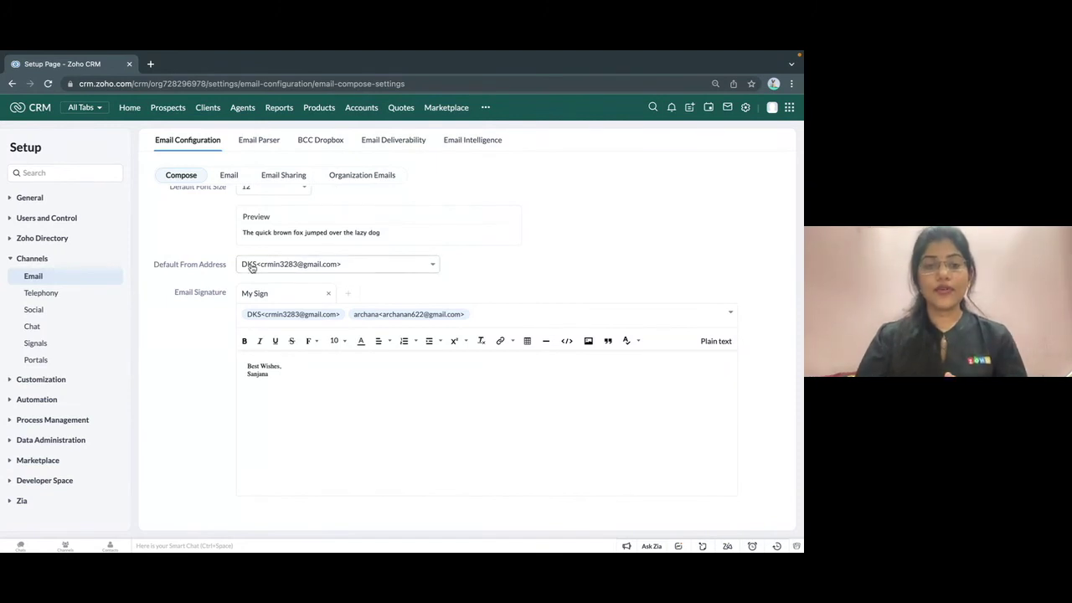
pyautogui.scroll(1, 251, 267)
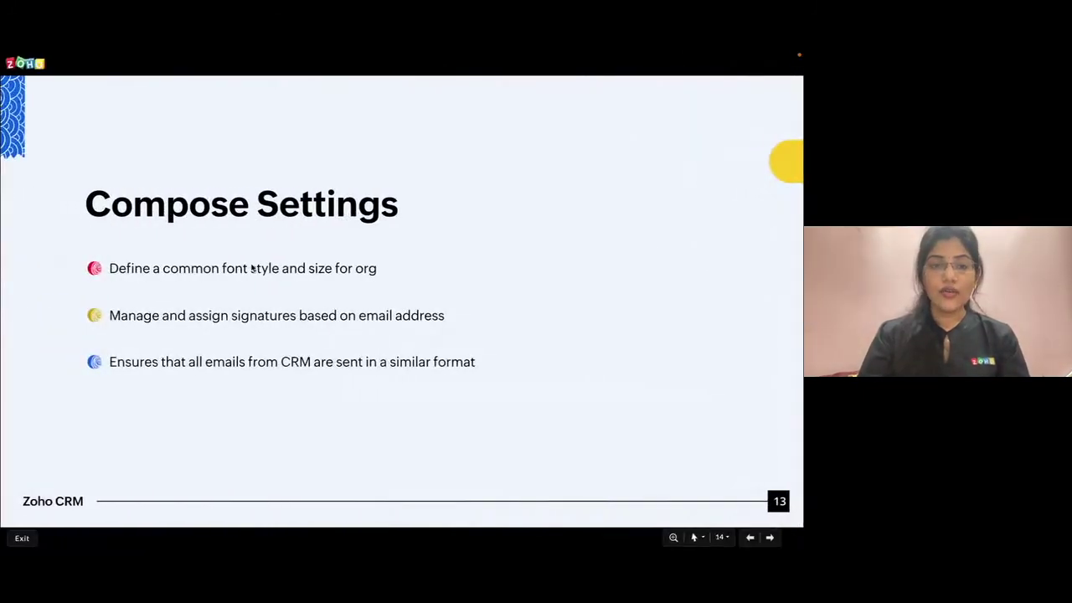
pyautogui.press('Right')
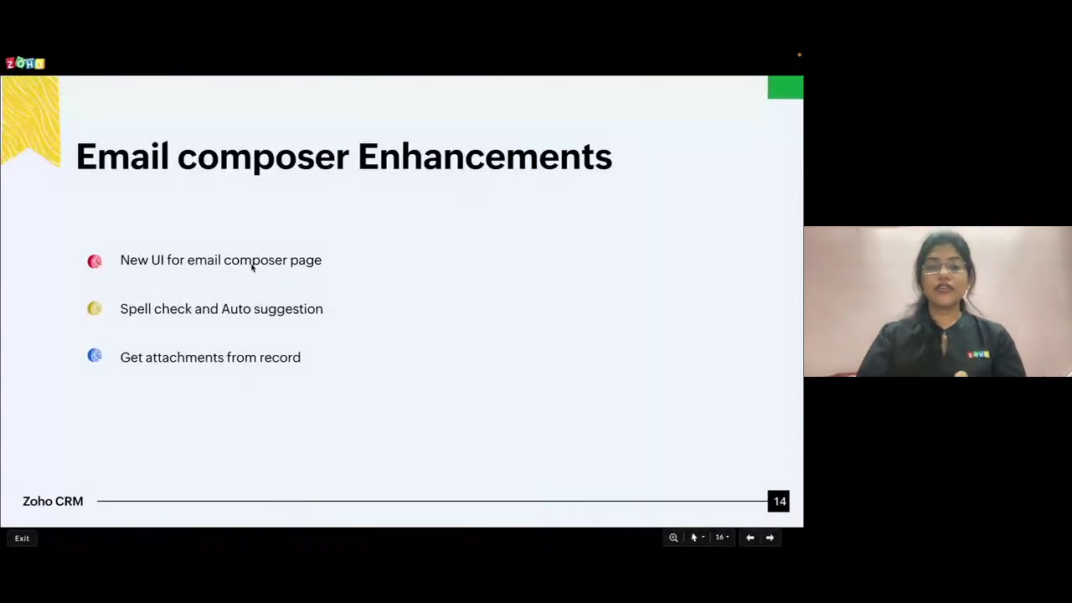
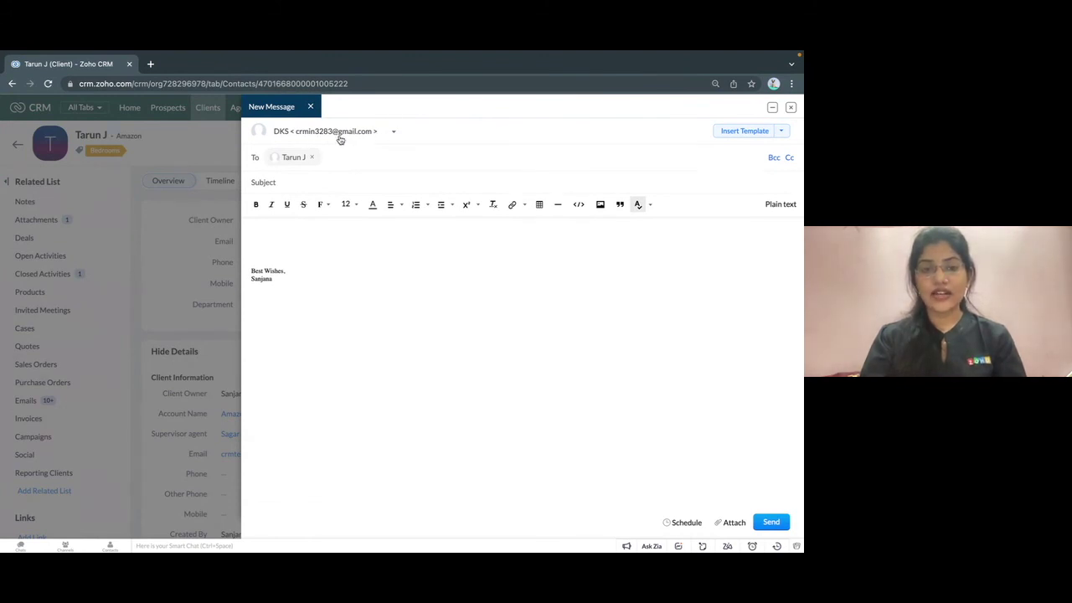
# Write "thnaks" in the body of the new client email and correct it with the spell-check suggestion "thanks".
pyautogui.click(277, 242)
pyautogui.write('thnaks')
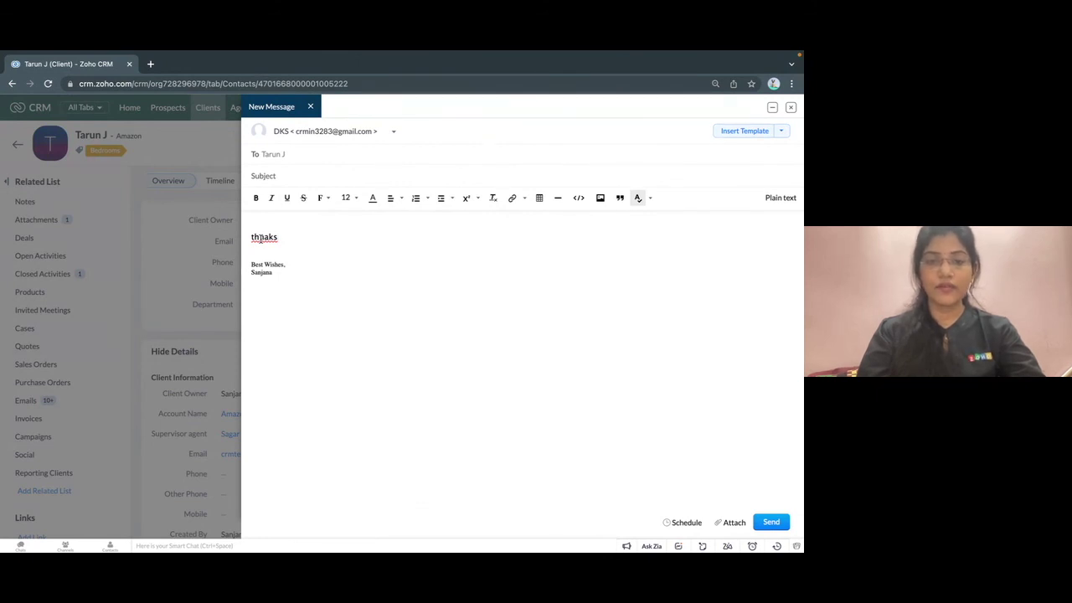
pyautogui.click(262, 238)
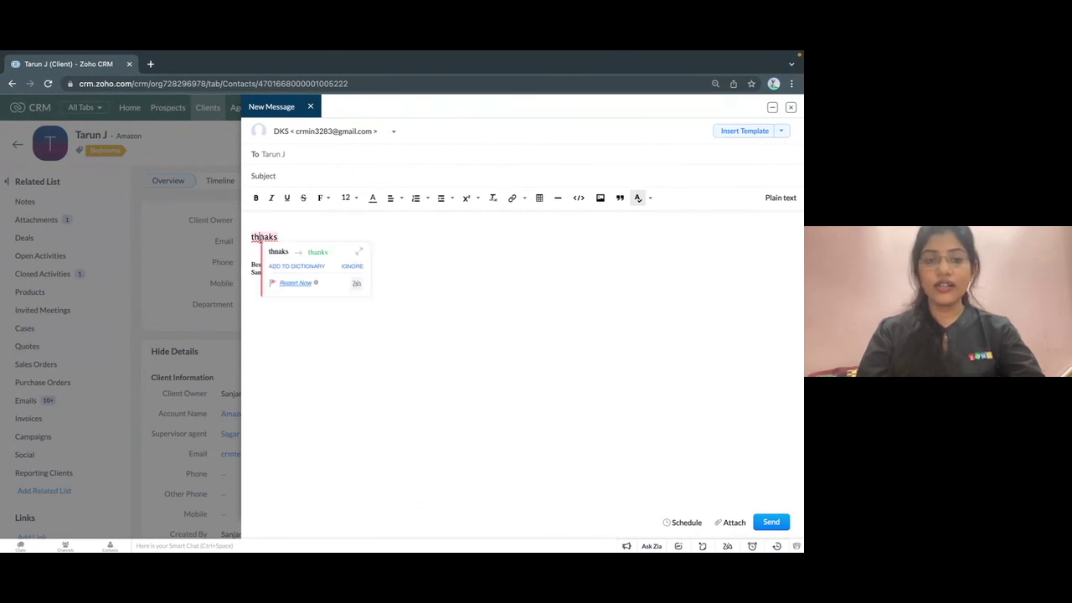
pyautogui.click(318, 253)
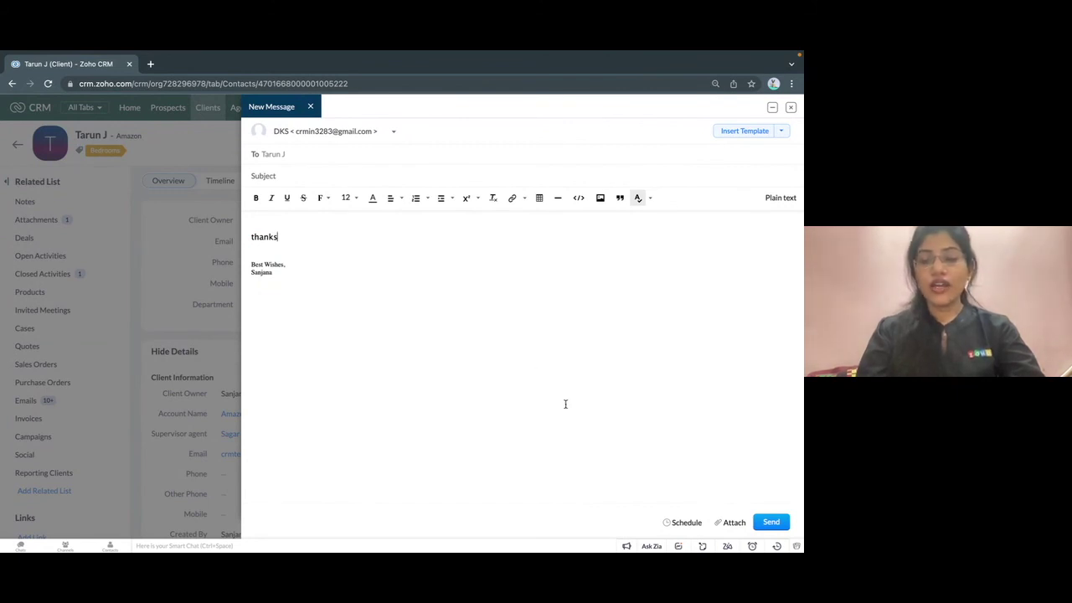
# Attach the file 1_image (12).png from the client record to the email.
pyautogui.click(725, 522)
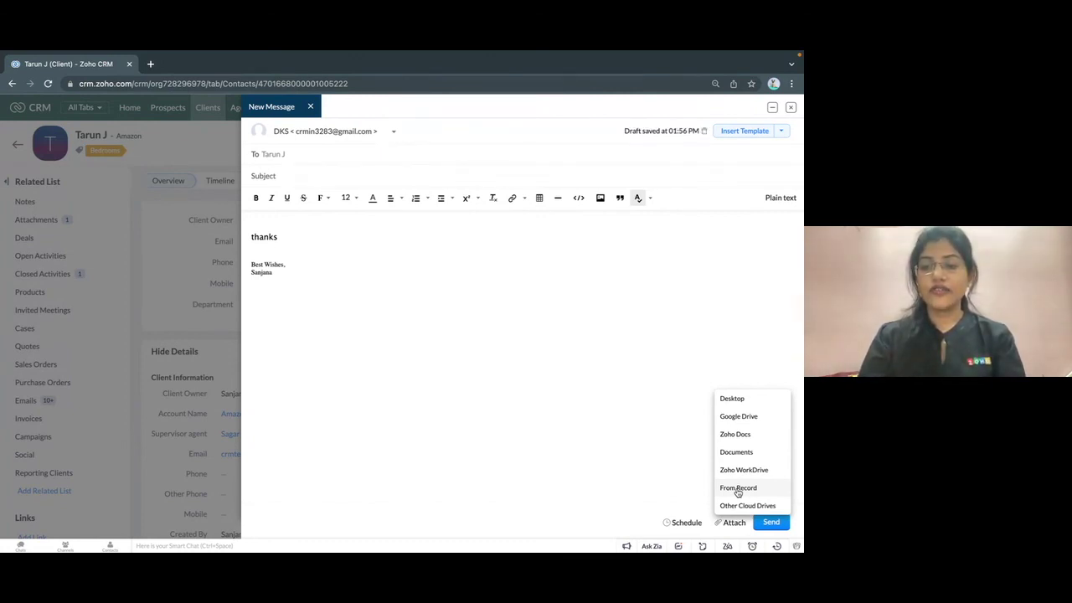
pyautogui.click(737, 489)
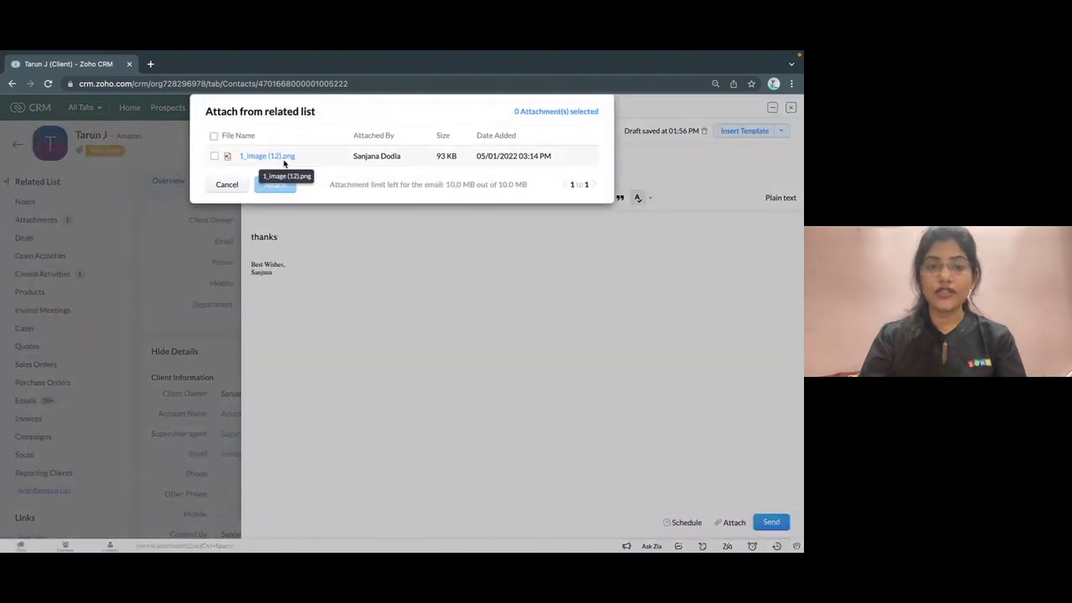
pyautogui.click(213, 158)
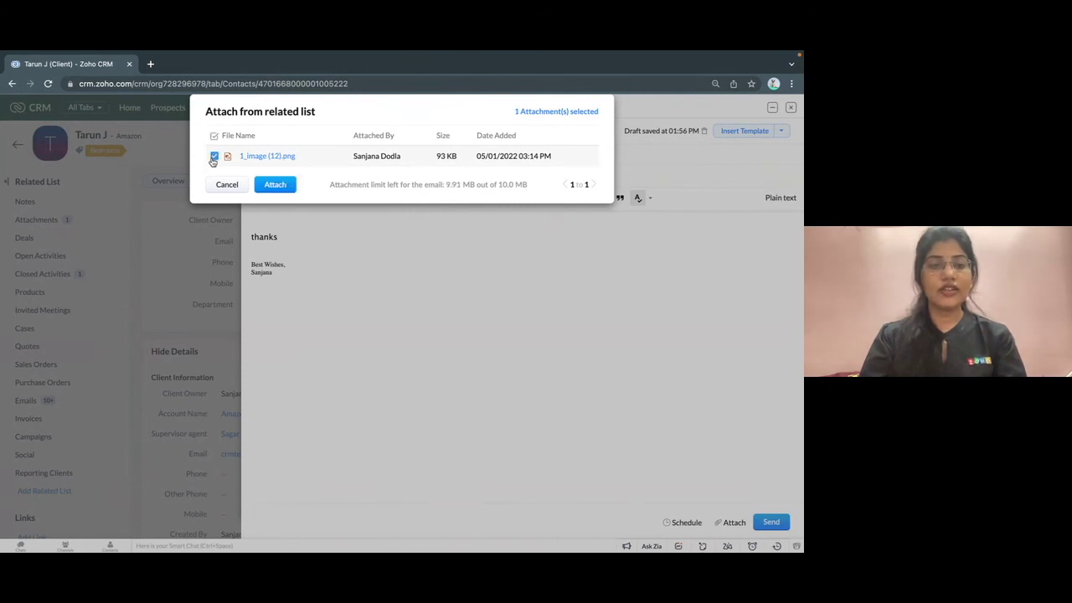
pyautogui.click(273, 184)
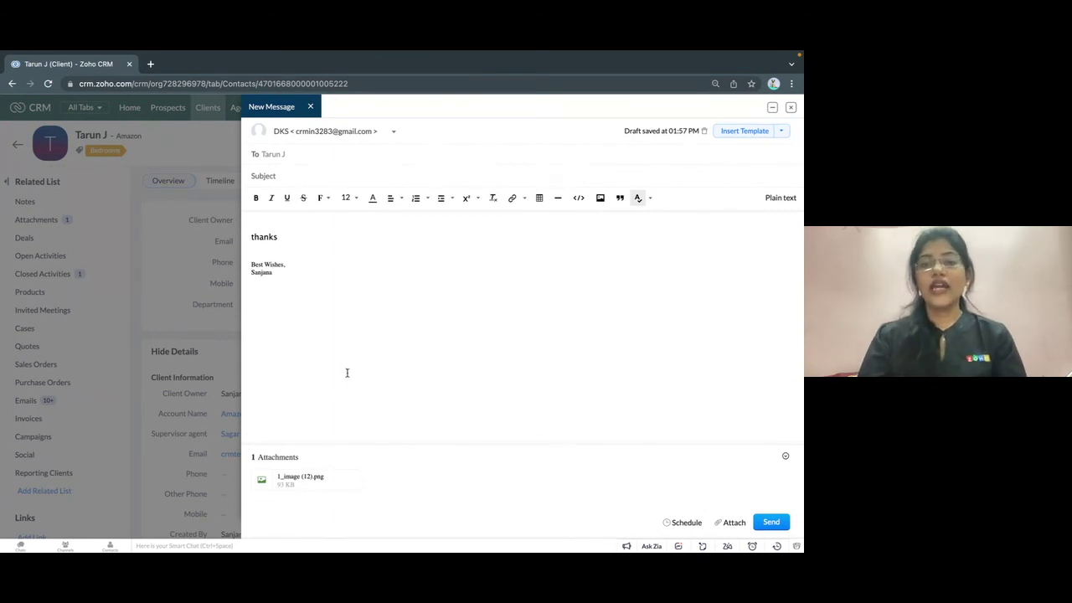
# Minimize the email draft, restore it to view it again, and minimize it once more.
pyautogui.click(771, 110)
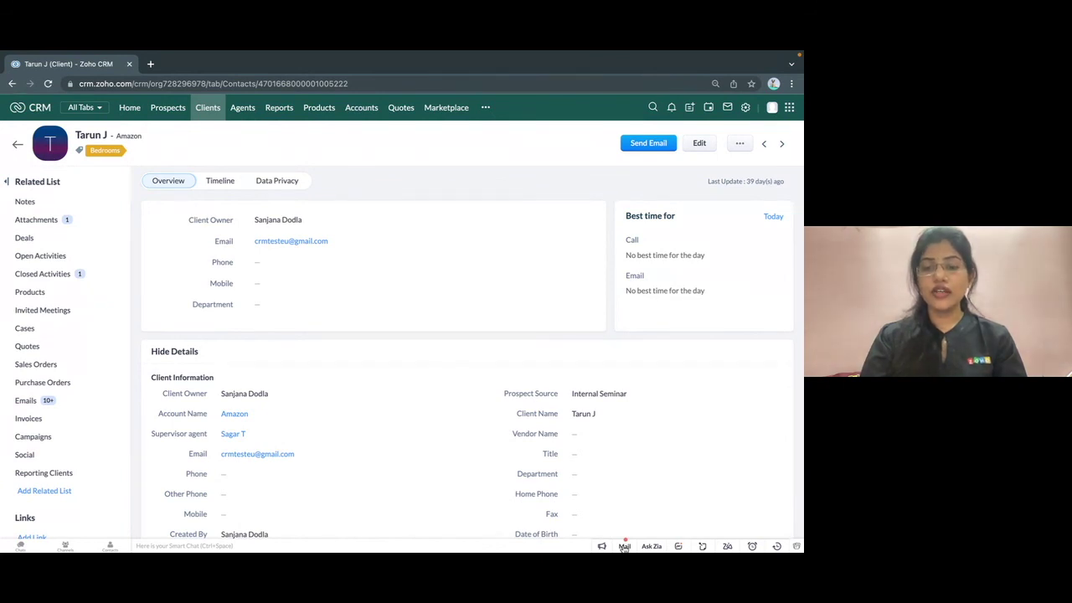
pyautogui.click(624, 547)
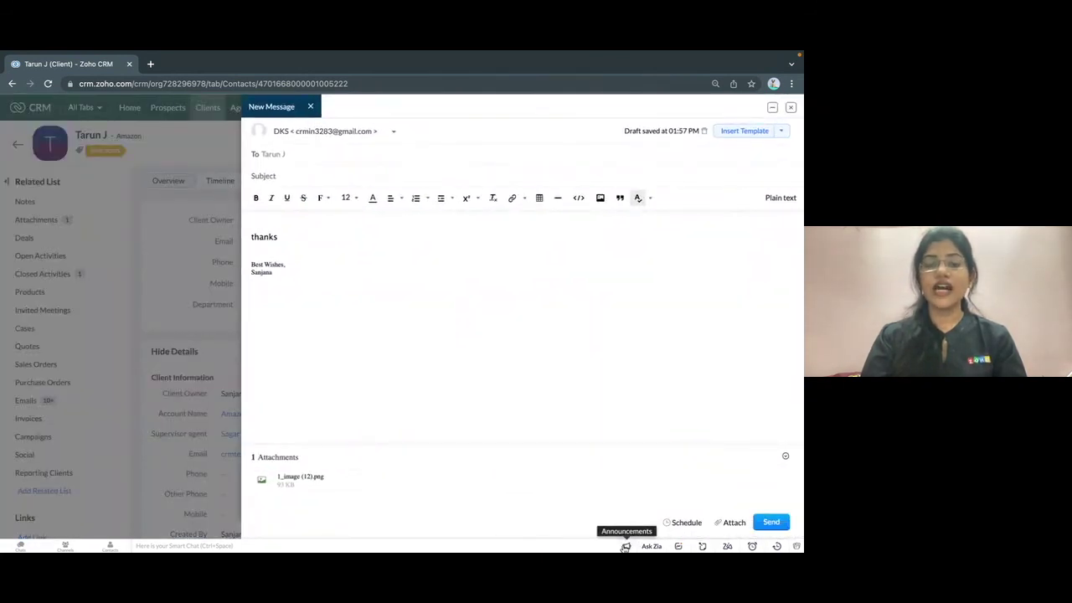
pyautogui.click(771, 108)
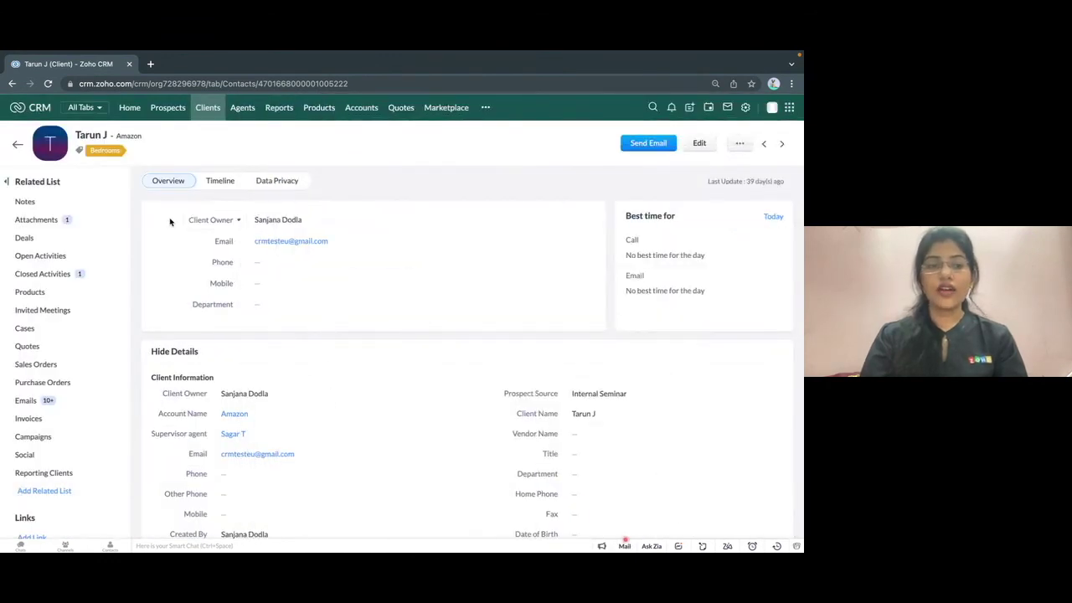
# Show the drafts in the client's Emails related list and open the most recent draft.
pyautogui.click(55, 396)
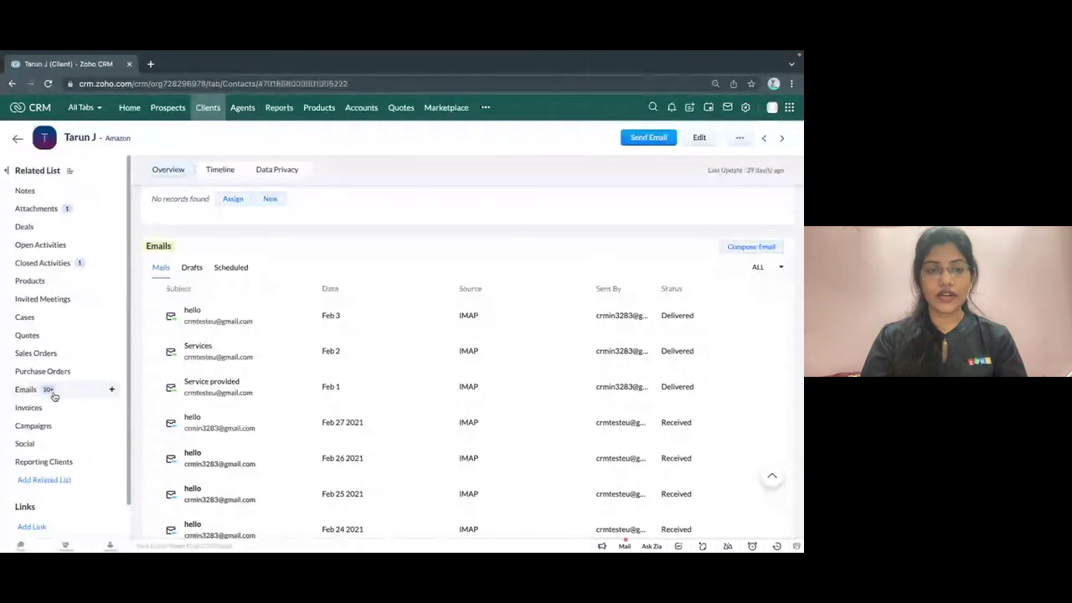
pyautogui.click(192, 267)
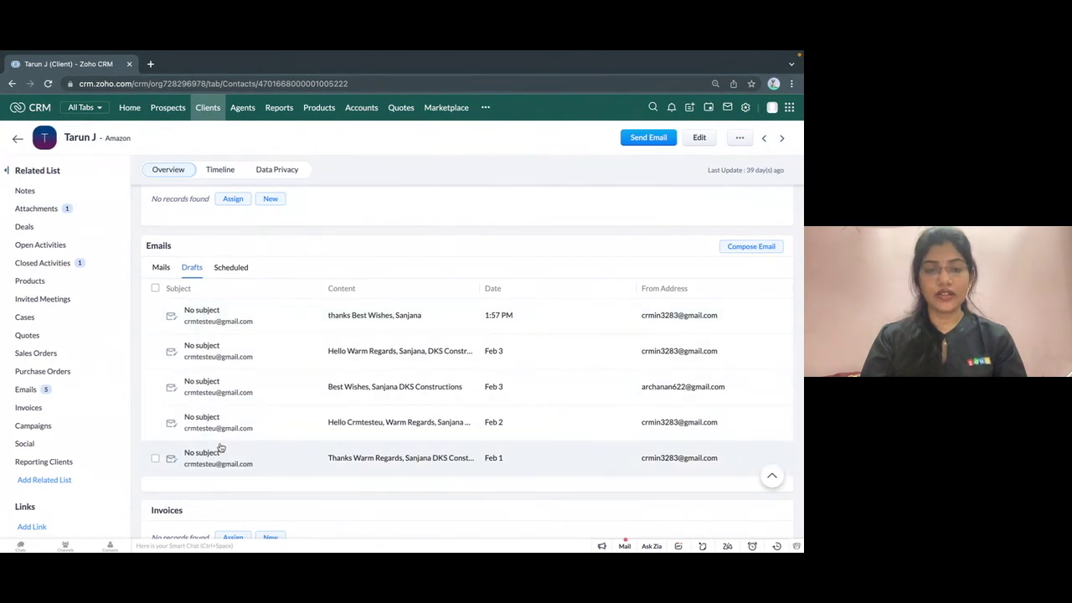
pyautogui.click(214, 312)
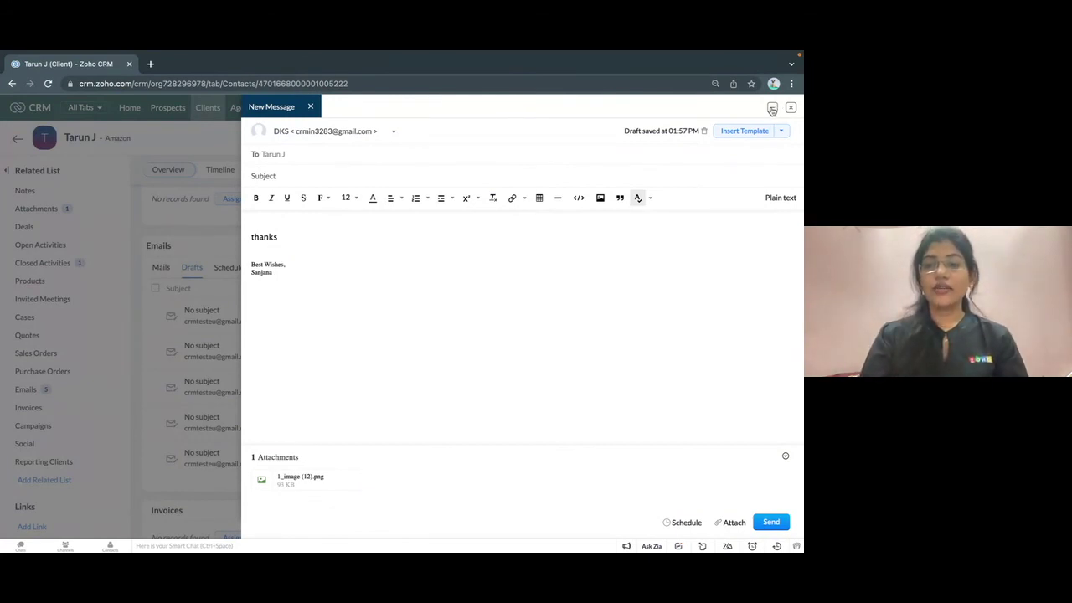
# Minimize the open draft and start a second new email to the same client.
pyautogui.click(772, 110)
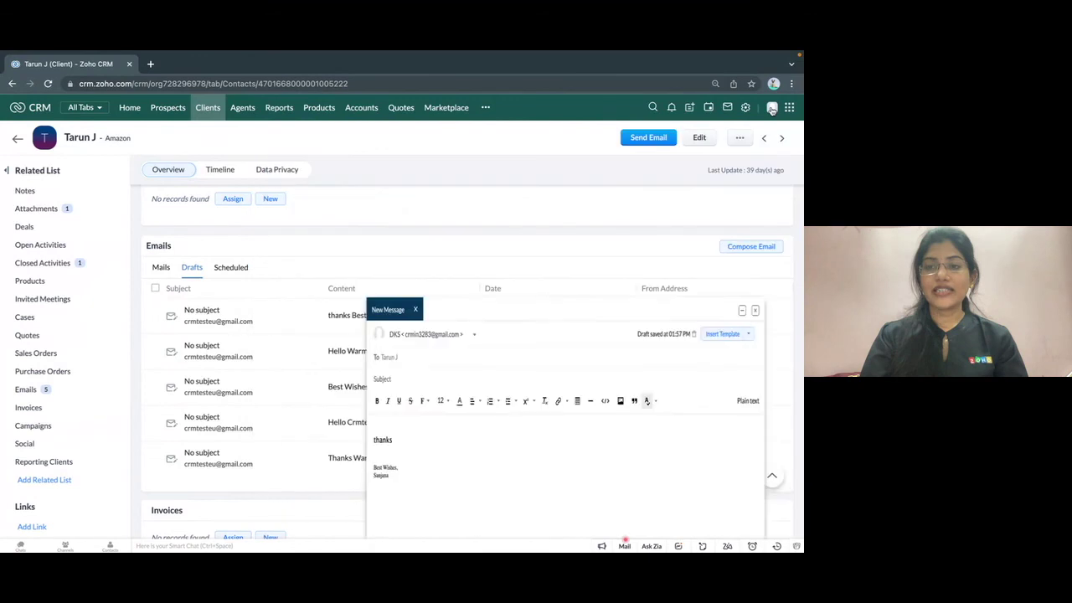
pyautogui.click(649, 143)
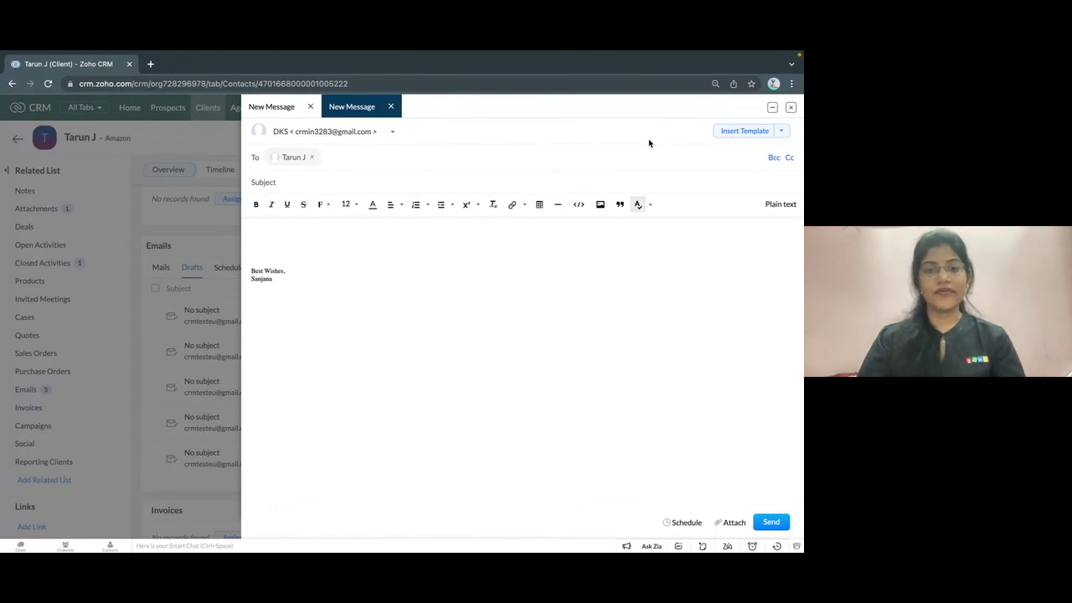
pyautogui.hotkey('ctrl', 'Left')
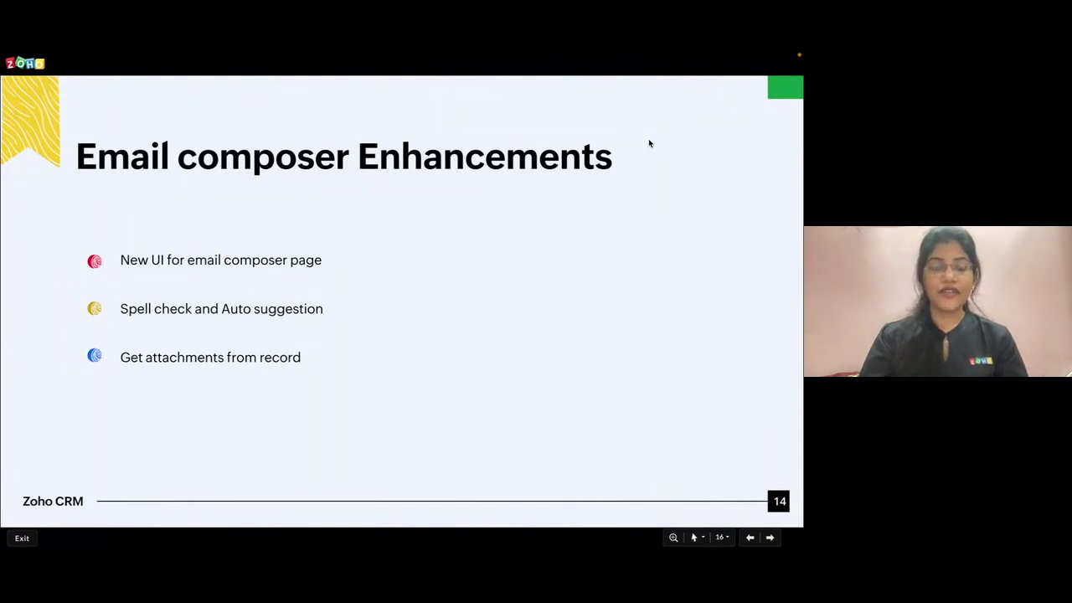
pyautogui.press('Right')
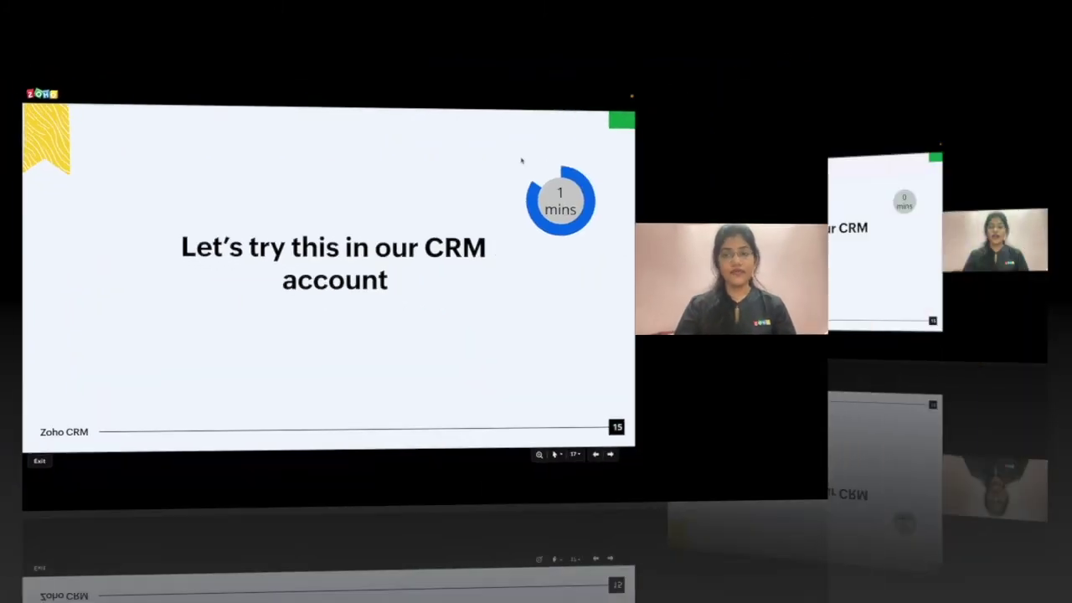